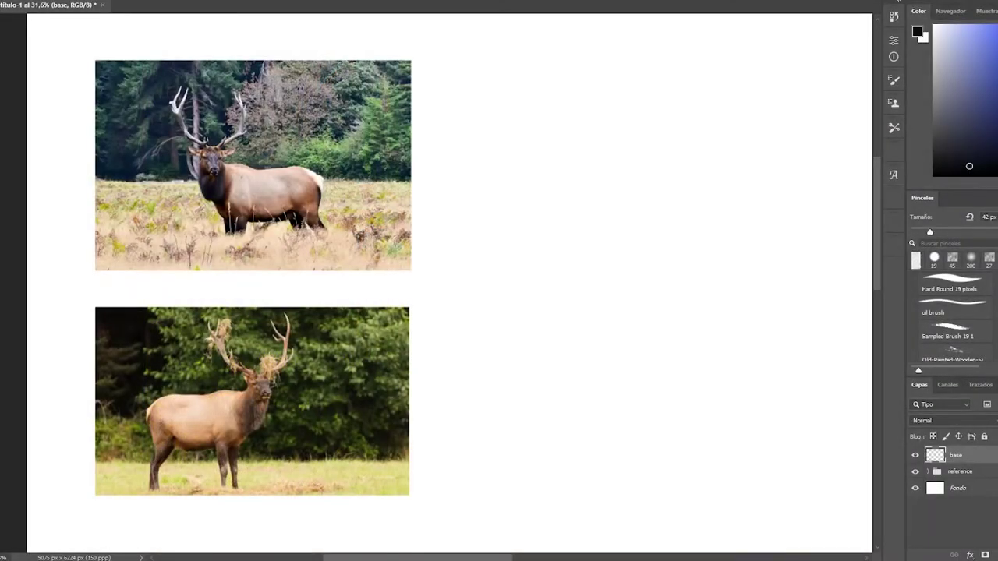
Step: Block in the elk's head, neck and torso in gray with broad brush strokes
{"action": "mouse_move", "coordinate": [507, 273]}
{"action": "left_mouse_down"}
{"action": "mouse_move", "coordinate": [507, 323]}
{"action": "mouse_move", "coordinate": [495, 308]}
{"action": "mouse_move", "coordinate": [491, 320]}
{"action": "mouse_move", "coordinate": [539, 347]}
{"action": "left_mouse_up"}
{"action": "mouse_move", "coordinate": [527, 296]}
{"action": "left_mouse_down"}
{"action": "mouse_move", "coordinate": [544, 355]}
{"action": "mouse_move", "coordinate": [538, 391]}
{"action": "left_mouse_up"}
{"action": "left_click_drag", "start_coordinate": [546, 326], "coordinate": [567, 322]}
{"action": "key", "text": "bracketright"}
{"action": "key", "text": "bracketright"}
{"action": "key", "text": "bracketright"}
{"action": "left_click_drag", "start_coordinate": [499, 320], "coordinate": [538, 374]}
{"action": "mouse_move", "coordinate": [507, 280]}
{"action": "left_mouse_down"}
{"action": "mouse_move", "coordinate": [538, 389]}
{"action": "mouse_move", "coordinate": [651, 362]}
{"action": "left_mouse_up"}
{"action": "mouse_move", "coordinate": [550, 329]}
{"action": "left_mouse_down"}
{"action": "mouse_move", "coordinate": [585, 320]}
{"action": "mouse_move", "coordinate": [659, 343]}
{"action": "left_mouse_up"}
{"action": "left_click_drag", "start_coordinate": [538, 363], "coordinate": [639, 347]}
{"action": "left_click_drag", "start_coordinate": [530, 374], "coordinate": [549, 417]}
Step: Add the elk's back, legs and ear strokes to the gray sketch
{"action": "left_click_drag", "start_coordinate": [581, 332], "coordinate": [546, 417]}
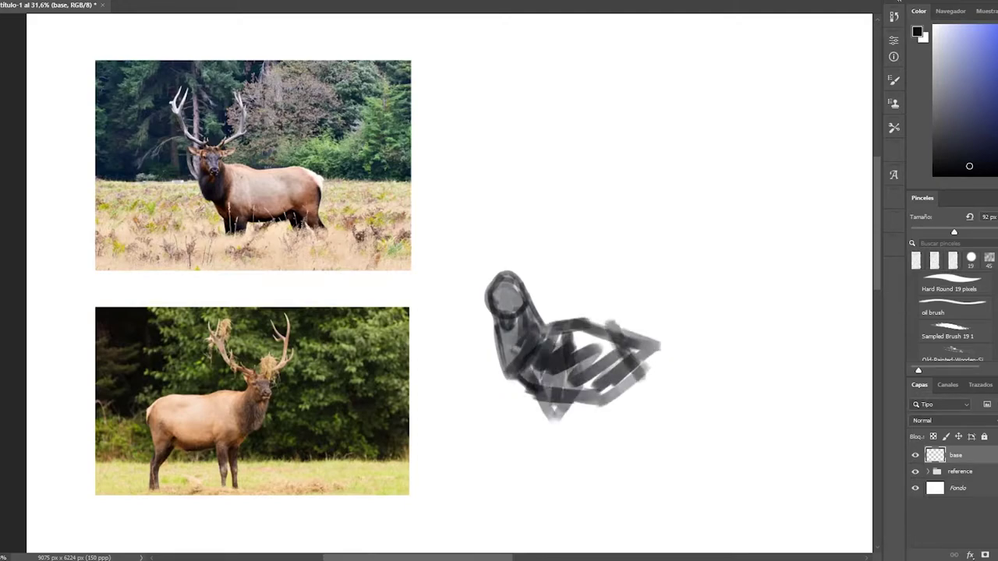
{"action": "left_click_drag", "start_coordinate": [608, 318], "coordinate": [670, 366]}
{"action": "mouse_move", "coordinate": [658, 366]}
{"action": "left_mouse_down"}
{"action": "mouse_move", "coordinate": [677, 435]}
{"action": "mouse_move", "coordinate": [604, 436]}
{"action": "left_mouse_up"}
{"action": "left_click_drag", "start_coordinate": [565, 367], "coordinate": [655, 323]}
{"action": "left_click_drag", "start_coordinate": [549, 389], "coordinate": [546, 477]}
{"action": "left_click_drag", "start_coordinate": [557, 413], "coordinate": [647, 394]}
{"action": "left_click_drag", "start_coordinate": [659, 370], "coordinate": [678, 452]}
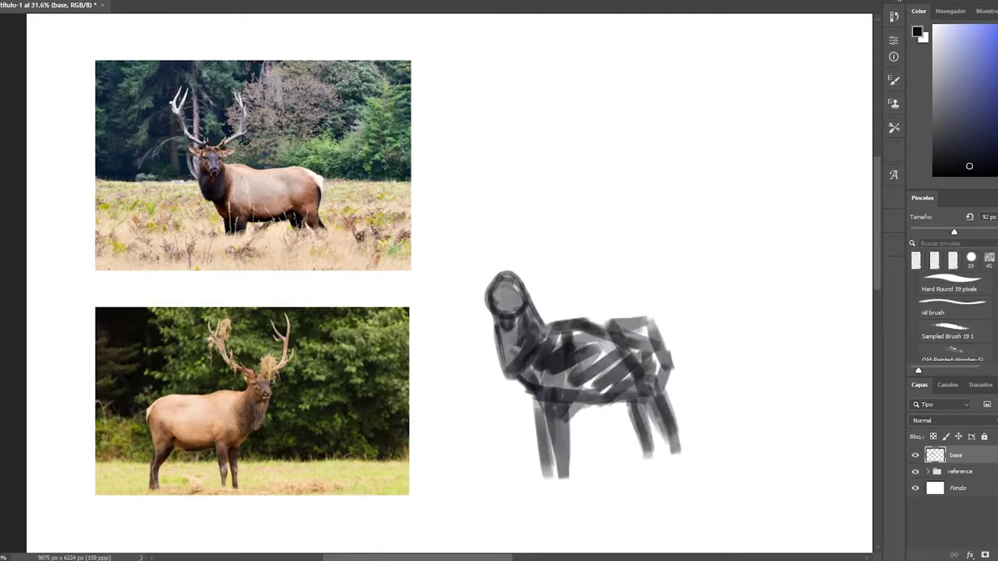
{"action": "left_click_drag", "start_coordinate": [550, 343], "coordinate": [600, 337]}
Step: With a smaller brush, paint both antlers with brow tines and sketch the face and muzzle lines
{"action": "key", "text": "bracketleft"}
{"action": "key", "text": "bracketleft"}
{"action": "key", "text": "bracketleft"}
{"action": "left_click_drag", "start_coordinate": [464, 282], "coordinate": [542, 278]}
{"action": "mouse_move", "coordinate": [472, 263]}
{"action": "left_mouse_down"}
{"action": "mouse_move", "coordinate": [503, 264]}
{"action": "mouse_move", "coordinate": [443, 171]}
{"action": "left_mouse_up"}
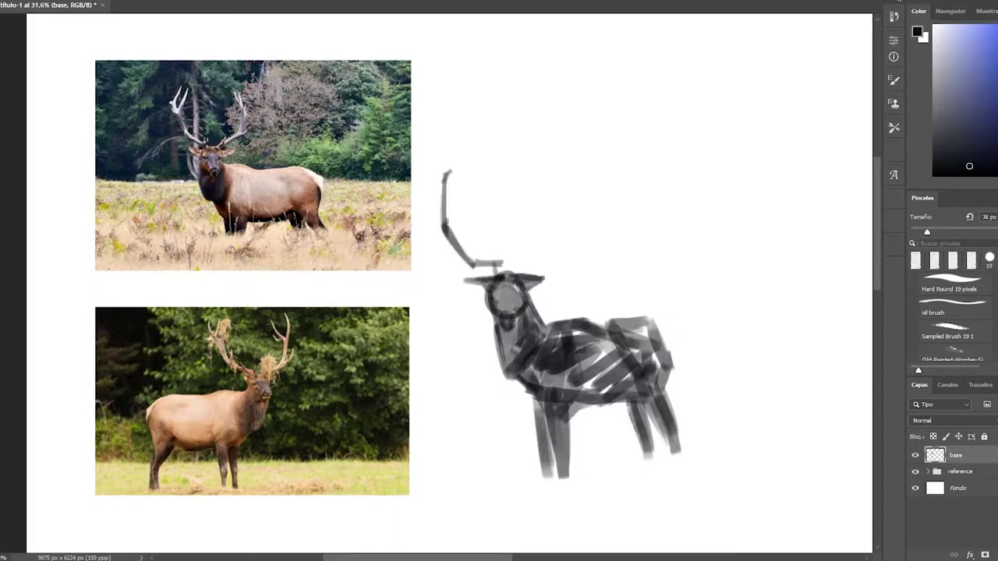
{"action": "left_click_drag", "start_coordinate": [452, 226], "coordinate": [469, 178]}
{"action": "mouse_move", "coordinate": [456, 238]}
{"action": "left_mouse_down"}
{"action": "mouse_move", "coordinate": [495, 269]}
{"action": "mouse_move", "coordinate": [507, 265]}
{"action": "left_mouse_up"}
{"action": "mouse_move", "coordinate": [519, 273]}
{"action": "left_mouse_down"}
{"action": "mouse_move", "coordinate": [521, 246]}
{"action": "mouse_move", "coordinate": [573, 179]}
{"action": "mouse_move", "coordinate": [570, 214]}
{"action": "left_mouse_up"}
{"action": "mouse_move", "coordinate": [577, 248]}
{"action": "left_mouse_down"}
{"action": "mouse_move", "coordinate": [506, 283]}
{"action": "mouse_move", "coordinate": [510, 313]}
{"action": "left_mouse_up"}
{"action": "mouse_move", "coordinate": [491, 305]}
{"action": "left_mouse_down"}
{"action": "mouse_move", "coordinate": [523, 297]}
{"action": "mouse_move", "coordinate": [538, 367]}
{"action": "mouse_move", "coordinate": [651, 355]}
{"action": "left_mouse_up"}
Step: Cover the elk's body, neck and legs in light tan with a larger brush
{"action": "key", "text": "bracketright"}
{"action": "key", "text": "bracketright"}
{"action": "key", "text": "bracketright"}
{"action": "left_click", "coordinate": [258, 191], "text": "alt"}
{"action": "left_click_drag", "start_coordinate": [530, 390], "coordinate": [651, 355]}
{"action": "mouse_move", "coordinate": [491, 281]}
{"action": "left_mouse_down"}
{"action": "mouse_move", "coordinate": [546, 460]}
{"action": "mouse_move", "coordinate": [659, 386]}
{"action": "left_mouse_up"}
Step: Outline the elk's chest, neck, ears, face and front legs in black
{"action": "key", "text": "bracketleft"}
{"action": "key", "text": "bracketleft"}
{"action": "key", "text": "bracketleft"}
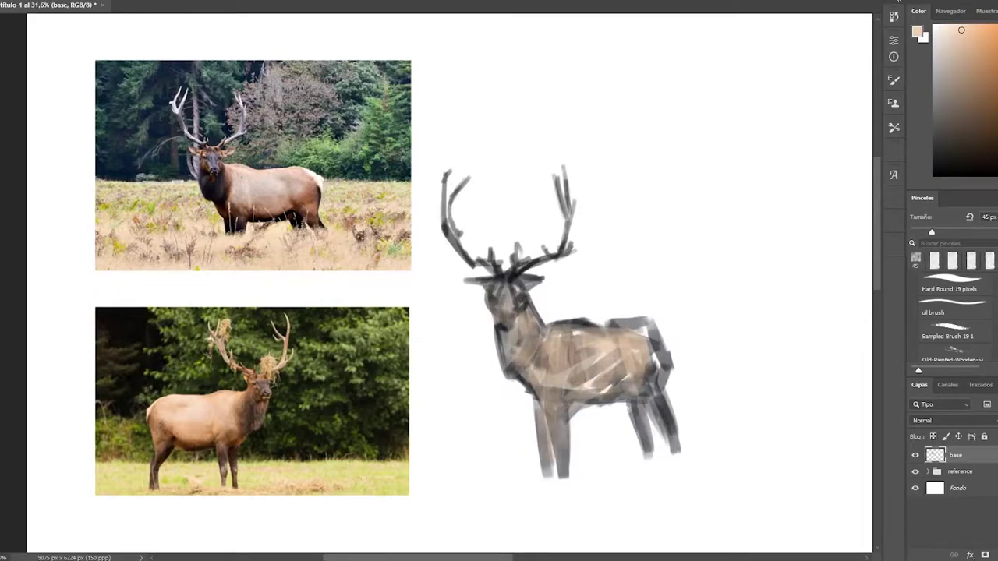
{"action": "key", "text": "d"}
{"action": "left_click_drag", "start_coordinate": [492, 320], "coordinate": [540, 409]}
{"action": "left_click_drag", "start_coordinate": [555, 327], "coordinate": [537, 378]}
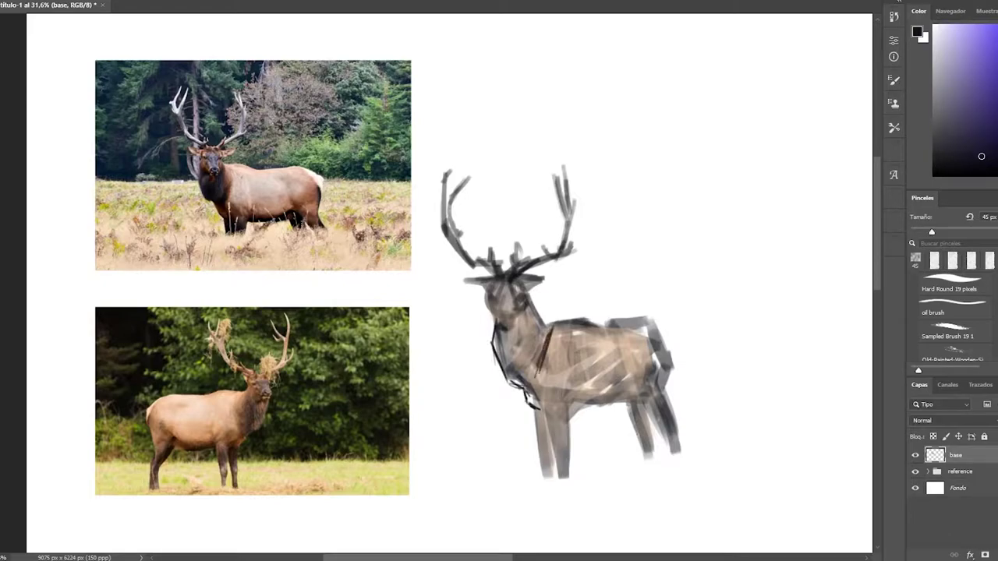
{"action": "left_click_drag", "start_coordinate": [538, 300], "coordinate": [557, 321]}
{"action": "left_click_drag", "start_coordinate": [530, 278], "coordinate": [550, 291]}
{"action": "mouse_move", "coordinate": [456, 281]}
{"action": "left_mouse_down"}
{"action": "mouse_move", "coordinate": [489, 291]}
{"action": "mouse_move", "coordinate": [496, 321]}
{"action": "mouse_move", "coordinate": [530, 338]}
{"action": "left_mouse_up"}
{"action": "left_click_drag", "start_coordinate": [492, 279], "coordinate": [500, 286]}
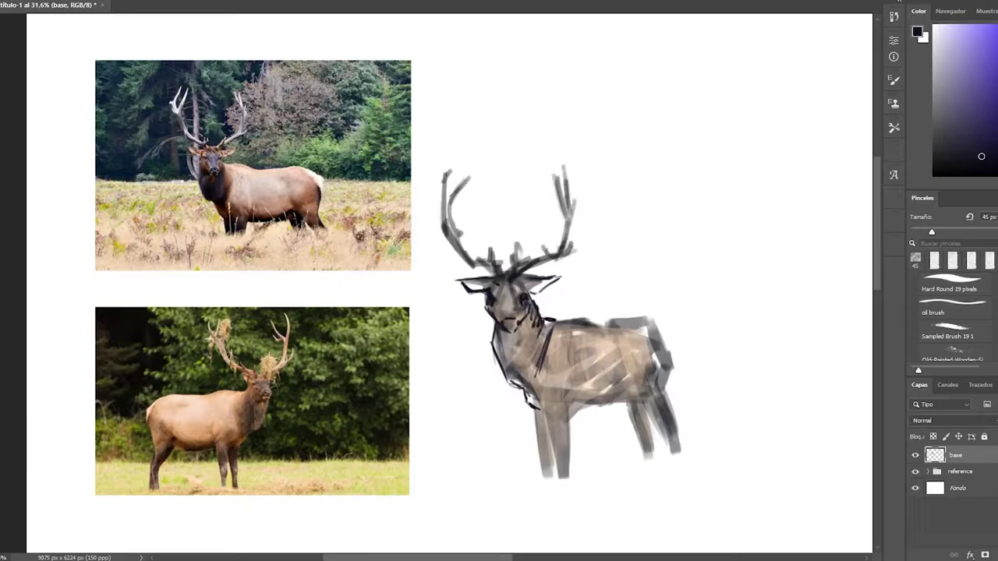
{"action": "left_click_drag", "start_coordinate": [545, 379], "coordinate": [539, 415]}
{"action": "left_click_drag", "start_coordinate": [583, 366], "coordinate": [570, 471]}
{"action": "mouse_move", "coordinate": [555, 416]}
{"action": "left_mouse_down"}
{"action": "mouse_move", "coordinate": [549, 463]}
{"action": "mouse_move", "coordinate": [538, 469]}
{"action": "left_mouse_up"}
{"action": "left_click_drag", "start_coordinate": [643, 393], "coordinate": [577, 413]}
Step: Outline the back, rump and hind legs in black, then Free Transform the sketch
{"action": "mouse_move", "coordinate": [586, 323]}
{"action": "left_mouse_down"}
{"action": "mouse_move", "coordinate": [655, 315]}
{"action": "mouse_move", "coordinate": [677, 334]}
{"action": "left_mouse_up"}
{"action": "mouse_move", "coordinate": [645, 382]}
{"action": "left_mouse_down"}
{"action": "mouse_move", "coordinate": [629, 398]}
{"action": "mouse_move", "coordinate": [670, 457]}
{"action": "left_mouse_up"}
{"action": "left_click_drag", "start_coordinate": [624, 396], "coordinate": [644, 446]}
{"action": "left_click_drag", "start_coordinate": [652, 426], "coordinate": [659, 459]}
{"action": "left_click_drag", "start_coordinate": [664, 313], "coordinate": [685, 326]}
{"action": "mouse_move", "coordinate": [686, 329]}
{"action": "left_mouse_down"}
{"action": "mouse_move", "coordinate": [678, 390]}
{"action": "mouse_move", "coordinate": [688, 351]}
{"action": "left_mouse_up"}
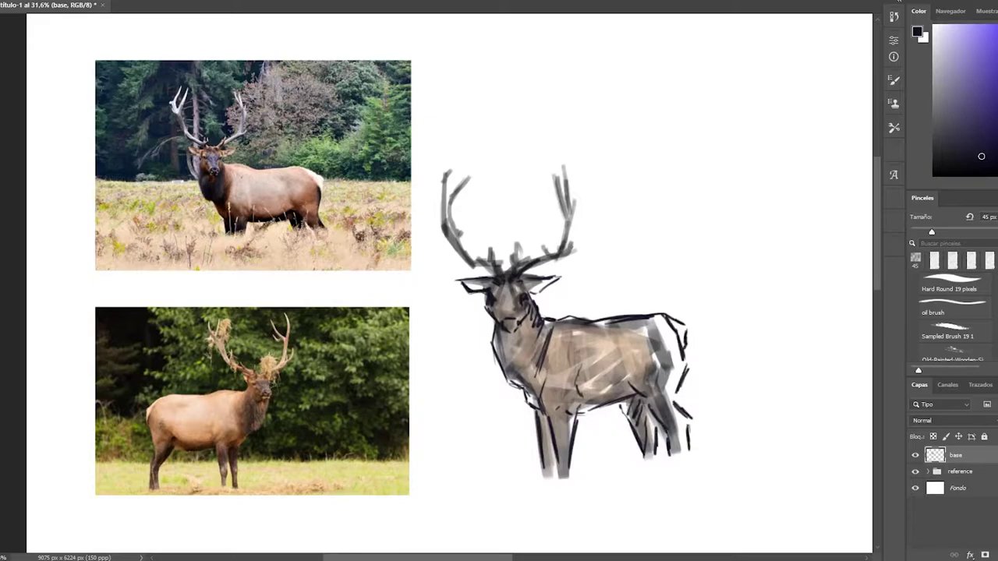
{"action": "left_click_drag", "start_coordinate": [672, 399], "coordinate": [692, 419]}
{"action": "left_click_drag", "start_coordinate": [688, 426], "coordinate": [689, 450]}
{"action": "key", "text": "ctrl+t"}
{"action": "key", "text": "Return"}
Step: On a new layer, paint the elk's neck, chest, legs and rump black
{"action": "key", "text": "ctrl+shift+alt+n"}
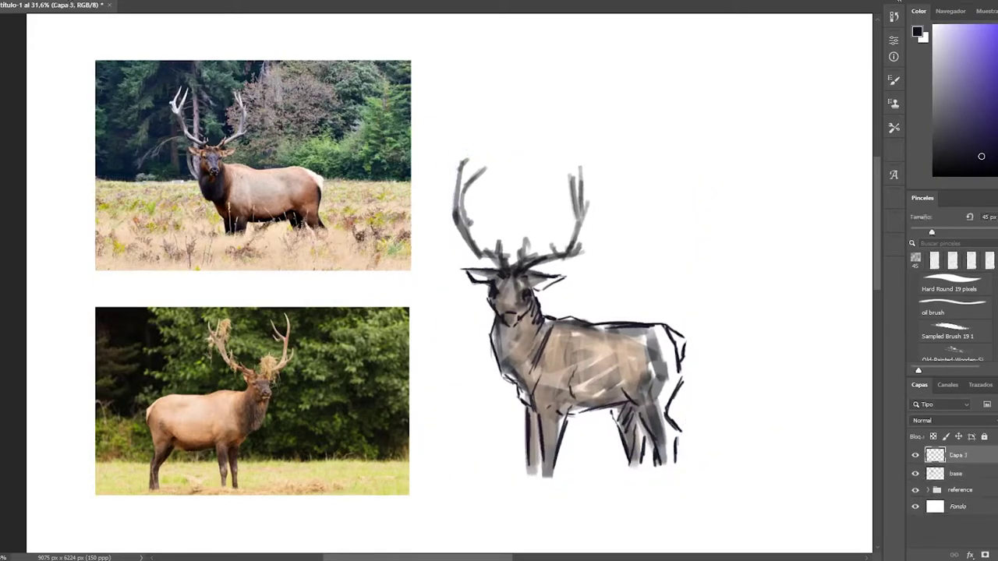
{"action": "key", "text": "b"}
{"action": "mouse_move", "coordinate": [514, 296]}
{"action": "left_mouse_down"}
{"action": "mouse_move", "coordinate": [505, 379]}
{"action": "mouse_move", "coordinate": [637, 414]}
{"action": "left_mouse_up"}
{"action": "mouse_move", "coordinate": [555, 412]}
{"action": "left_mouse_down"}
{"action": "mouse_move", "coordinate": [548, 477]}
{"action": "mouse_move", "coordinate": [530, 472]}
{"action": "left_mouse_up"}
{"action": "left_click_drag", "start_coordinate": [616, 405], "coordinate": [635, 460]}
{"action": "left_click_drag", "start_coordinate": [639, 386], "coordinate": [675, 464]}
{"action": "left_click_drag", "start_coordinate": [678, 336], "coordinate": [663, 409]}
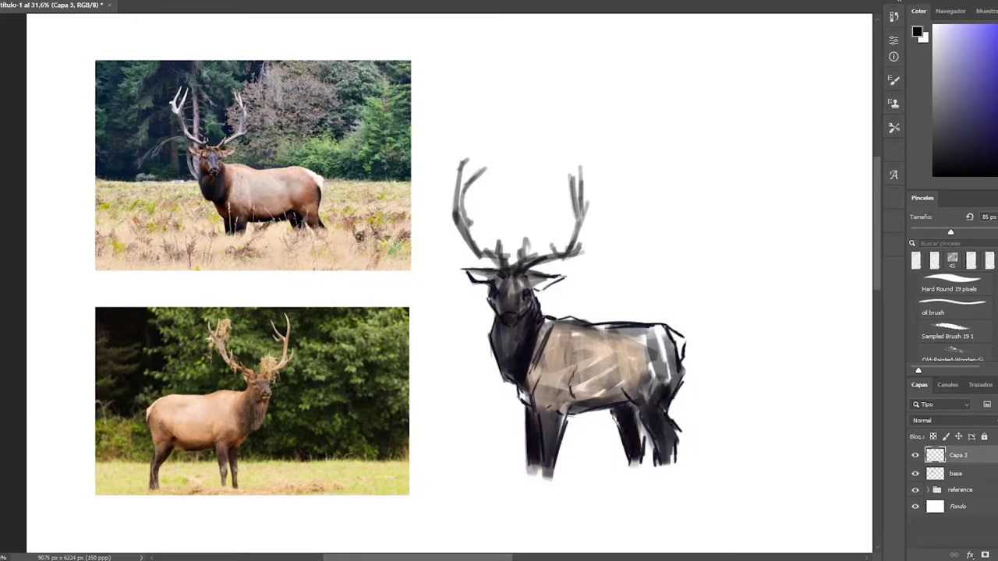
Step: Paint reddish brown over the chest, head, ears and upper body
{"action": "left_click", "coordinate": [289, 191], "text": "alt"}
{"action": "left_click_drag", "start_coordinate": [537, 319], "coordinate": [530, 401]}
{"action": "mouse_move", "coordinate": [491, 281]}
{"action": "left_mouse_down"}
{"action": "mouse_move", "coordinate": [496, 311]}
{"action": "mouse_move", "coordinate": [546, 287]}
{"action": "left_mouse_up"}
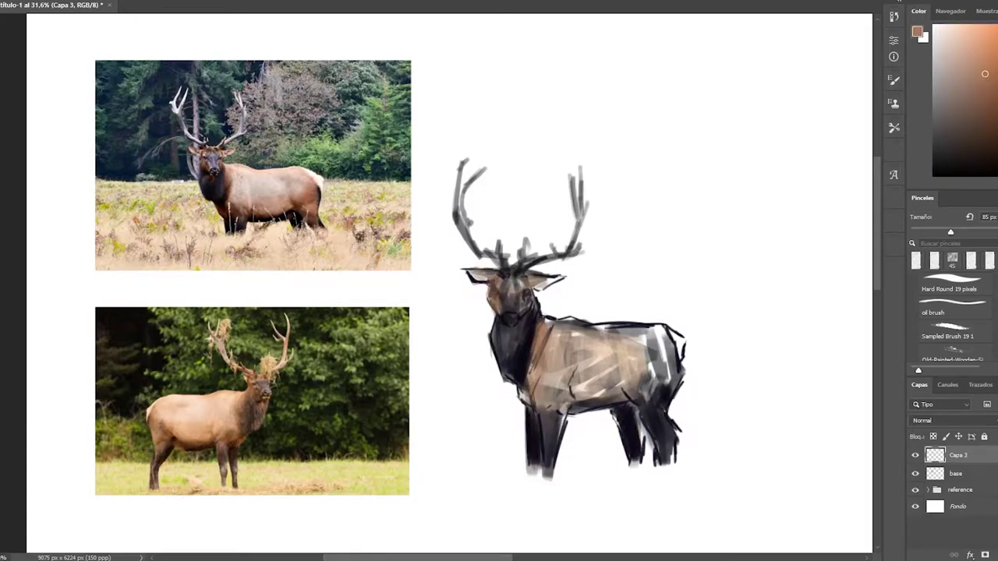
{"action": "mouse_move", "coordinate": [554, 328]}
{"action": "left_mouse_down"}
{"action": "mouse_move", "coordinate": [550, 374]}
{"action": "mouse_move", "coordinate": [678, 347]}
{"action": "left_mouse_up"}
{"action": "left_click_drag", "start_coordinate": [553, 390], "coordinate": [678, 378]}
{"action": "left_click_drag", "start_coordinate": [592, 343], "coordinate": [538, 389]}
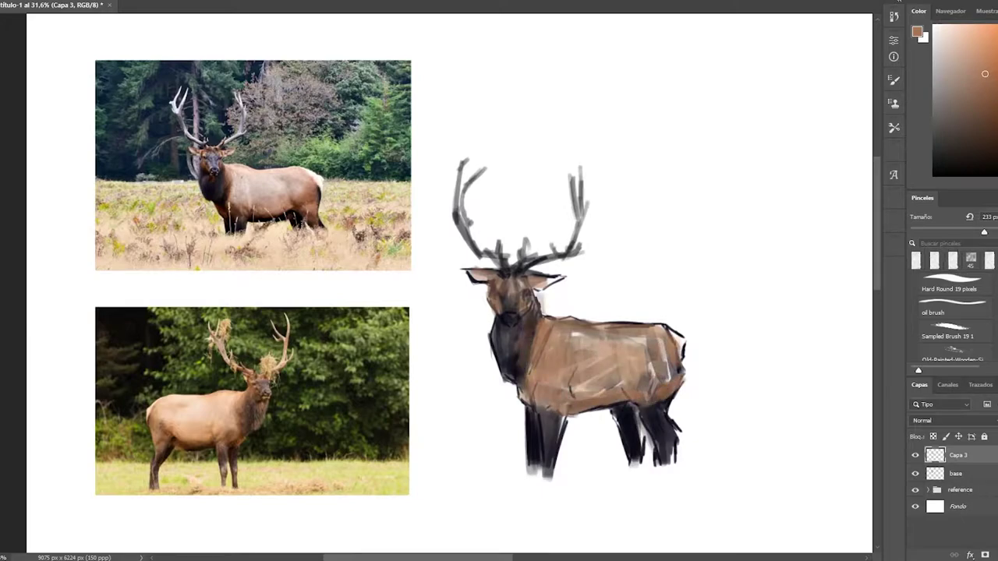
{"action": "left_click", "coordinate": [950, 11]}
Step: Paint dark brown over the neck, head, belly and flank, then blend with lighter tan
{"action": "left_click_drag", "start_coordinate": [538, 336], "coordinate": [523, 398]}
{"action": "left_click_drag", "start_coordinate": [538, 312], "coordinate": [528, 399]}
{"action": "left_click_drag", "start_coordinate": [519, 326], "coordinate": [495, 358]}
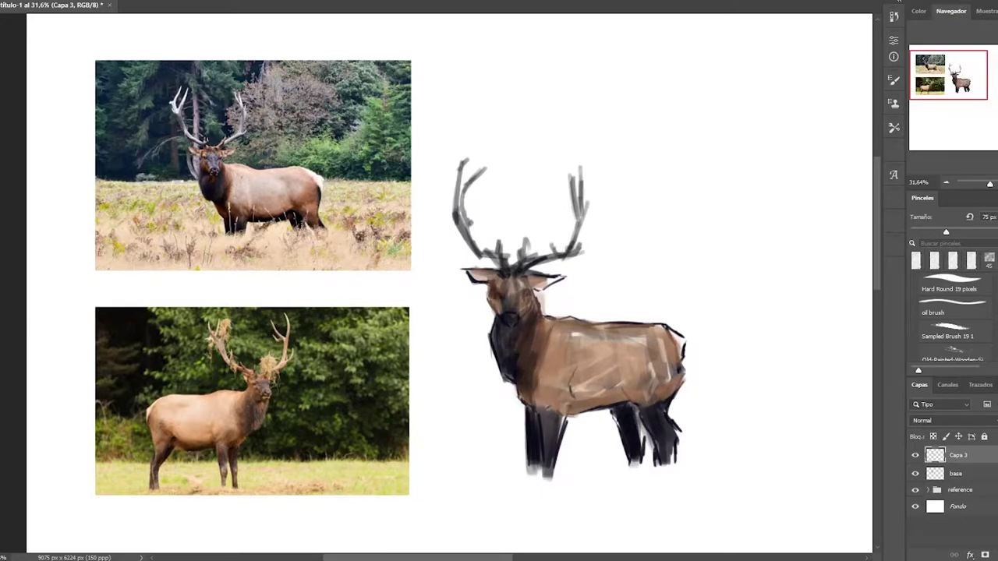
{"action": "left_click_drag", "start_coordinate": [499, 285], "coordinate": [534, 309]}
{"action": "left_click_drag", "start_coordinate": [475, 273], "coordinate": [534, 290]}
{"action": "mouse_move", "coordinate": [521, 405]}
{"action": "left_mouse_down"}
{"action": "mouse_move", "coordinate": [615, 401]}
{"action": "mouse_move", "coordinate": [635, 378]}
{"action": "left_mouse_up"}
{"action": "mouse_move", "coordinate": [627, 355]}
{"action": "left_mouse_down"}
{"action": "mouse_move", "coordinate": [636, 411]}
{"action": "mouse_move", "coordinate": [679, 406]}
{"action": "left_mouse_up"}
{"action": "mouse_move", "coordinate": [538, 331]}
{"action": "left_mouse_down"}
{"action": "mouse_move", "coordinate": [534, 363]}
{"action": "mouse_move", "coordinate": [662, 343]}
{"action": "mouse_move", "coordinate": [569, 389]}
{"action": "left_mouse_up"}
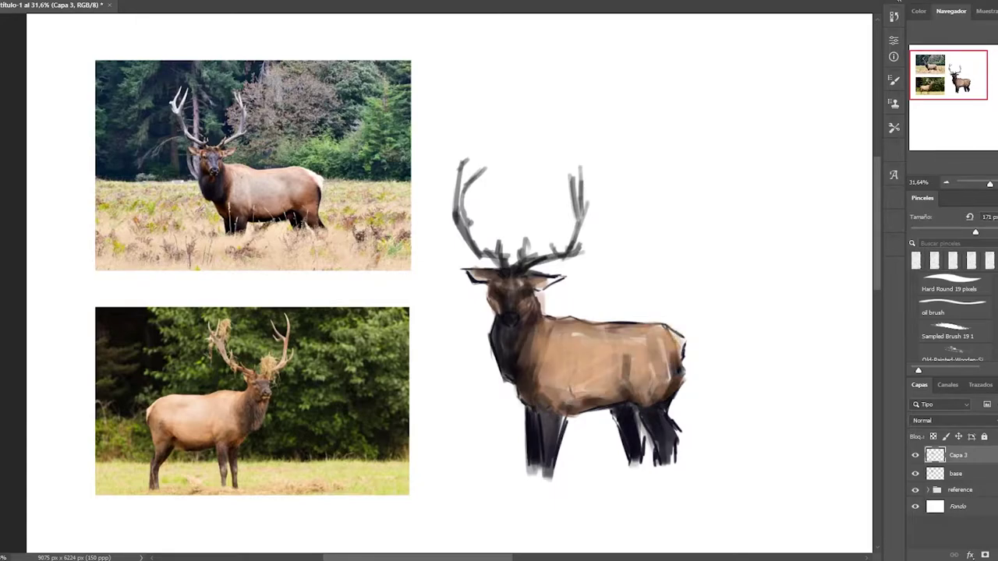
{"action": "mouse_move", "coordinate": [550, 355]}
{"action": "left_mouse_down"}
{"action": "mouse_move", "coordinate": [581, 366]}
{"action": "mouse_move", "coordinate": [678, 351]}
{"action": "mouse_move", "coordinate": [538, 335]}
{"action": "left_mouse_up"}
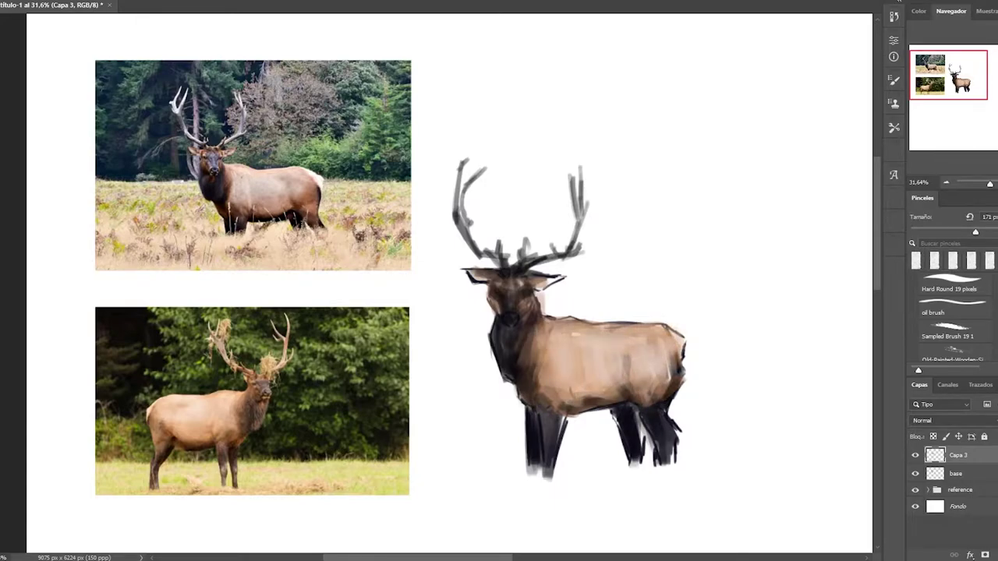
{"action": "left_click_drag", "start_coordinate": [975, 232], "coordinate": [919, 232]}
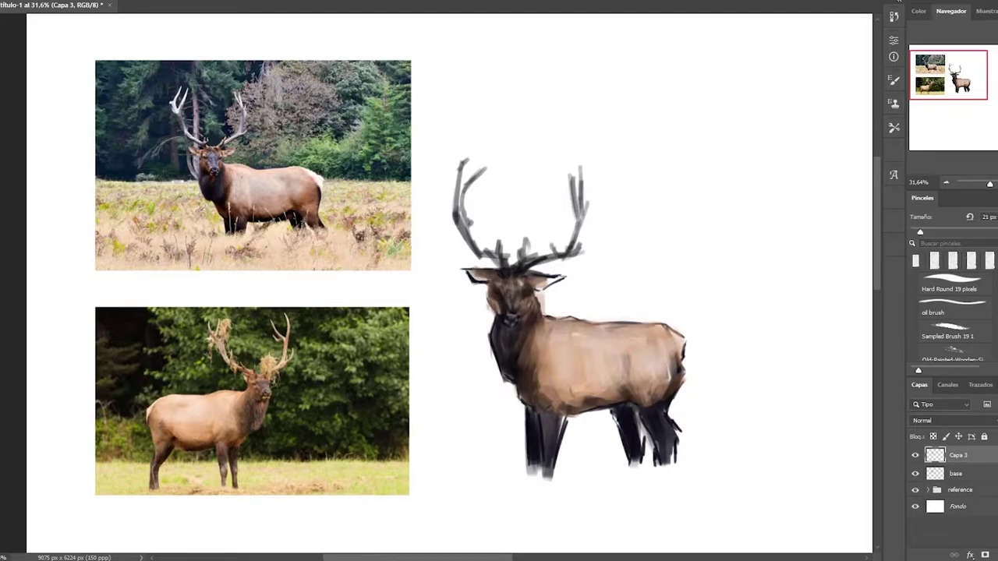
Step: On new layer Capa 4, zoom in and draw thin lines on the elk's face
{"action": "key", "text": "ctrl+shift+alt+n"}
{"action": "scroll", "coordinate": [514, 257], "scroll_direction": "up", "scroll_amount": 5}
{"action": "key", "text": "bracketleft"}
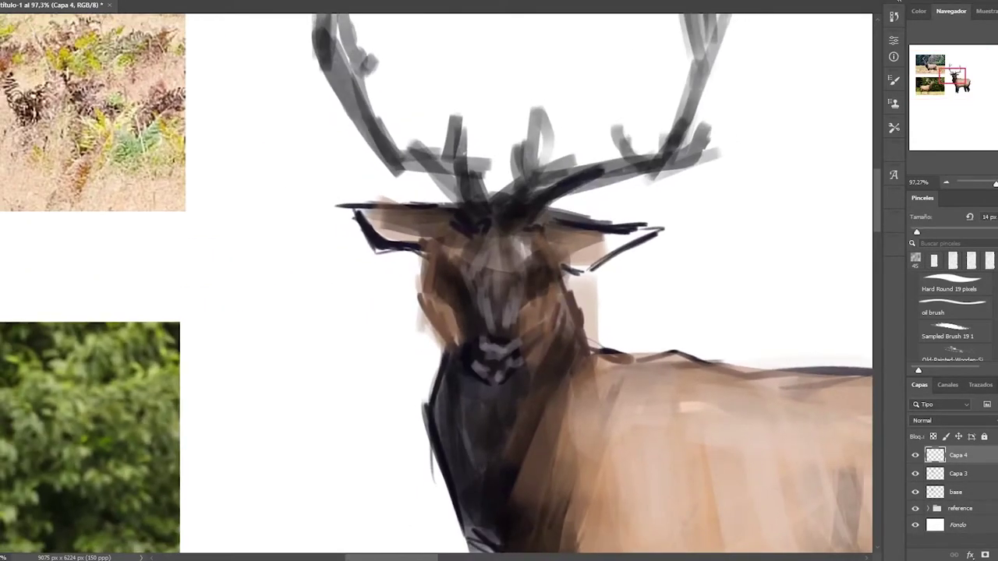
{"action": "left_click_drag", "start_coordinate": [451, 234], "coordinate": [427, 261]}
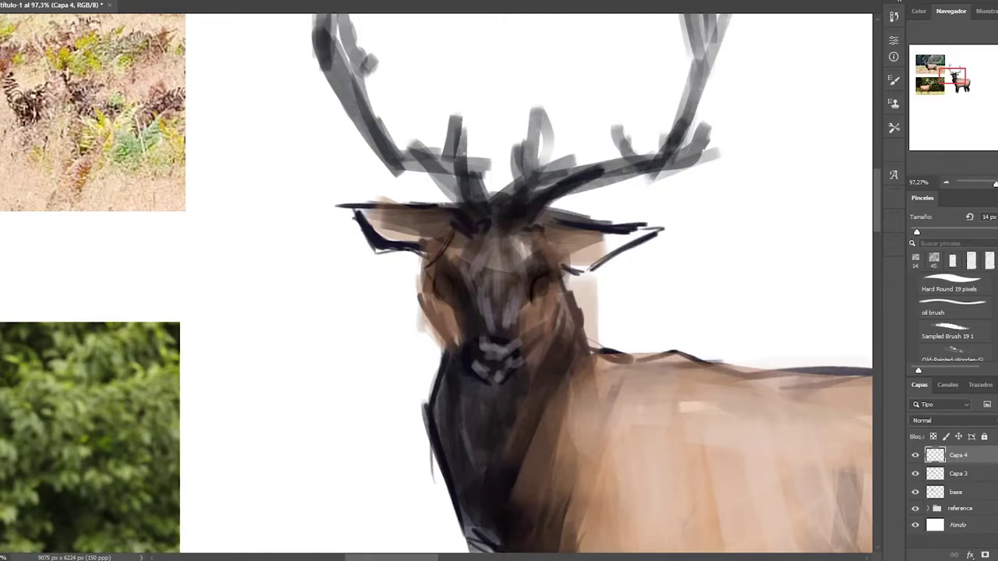
{"action": "left_click_drag", "start_coordinate": [544, 279], "coordinate": [529, 308]}
Step: With the Hard Round 19 px brush, mark the eyes, dark face sides and cheek lines
{"action": "left_click", "coordinate": [949, 289]}
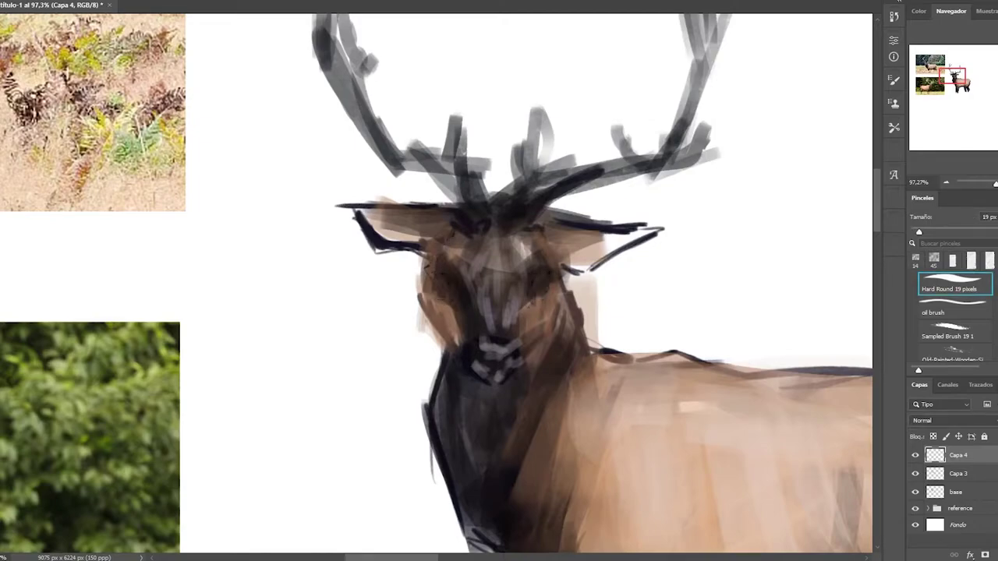
{"action": "mouse_move", "coordinate": [442, 239]}
{"action": "left_mouse_down"}
{"action": "mouse_move", "coordinate": [443, 303]}
{"action": "mouse_move", "coordinate": [430, 268]}
{"action": "left_mouse_up"}
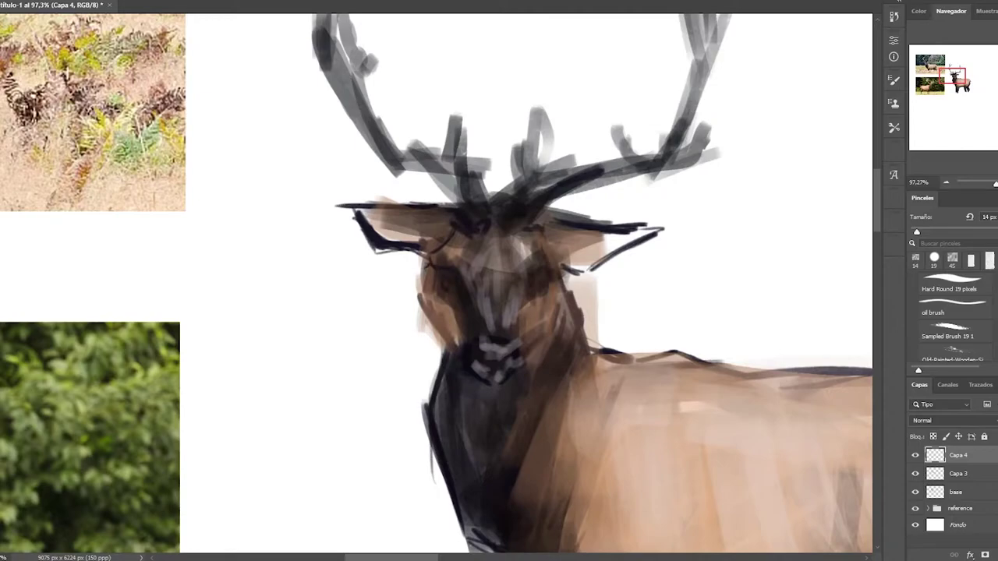
{"action": "left_click_drag", "start_coordinate": [558, 242], "coordinate": [543, 267]}
{"action": "left_click_drag", "start_coordinate": [541, 274], "coordinate": [528, 305]}
{"action": "left_click_drag", "start_coordinate": [477, 251], "coordinate": [465, 268]}
{"action": "mouse_move", "coordinate": [527, 248]}
{"action": "left_mouse_down"}
{"action": "mouse_move", "coordinate": [520, 271]}
{"action": "mouse_move", "coordinate": [544, 330]}
{"action": "left_mouse_up"}
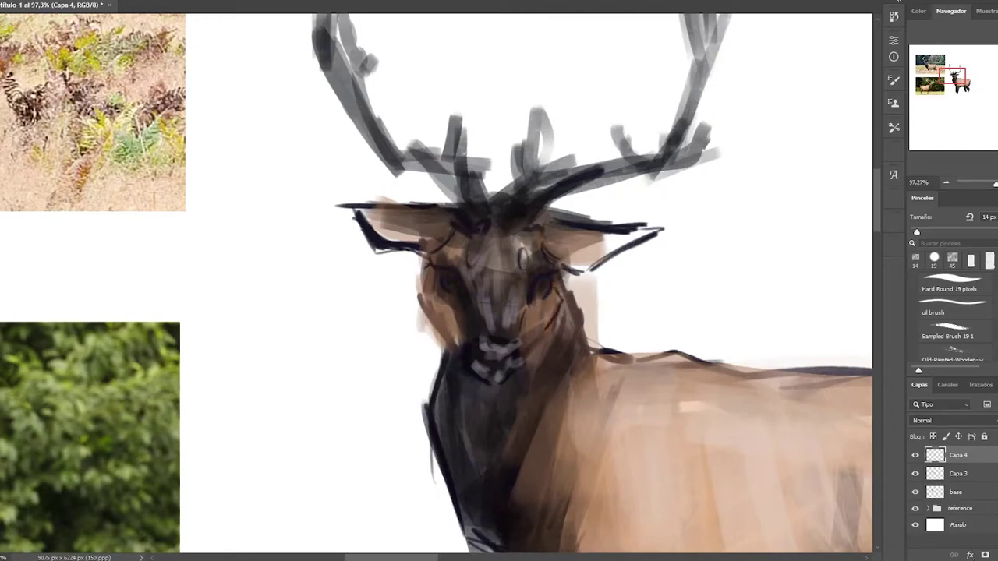
{"action": "left_click_drag", "start_coordinate": [422, 278], "coordinate": [455, 353]}
{"action": "key", "text": "ctrl+0"}
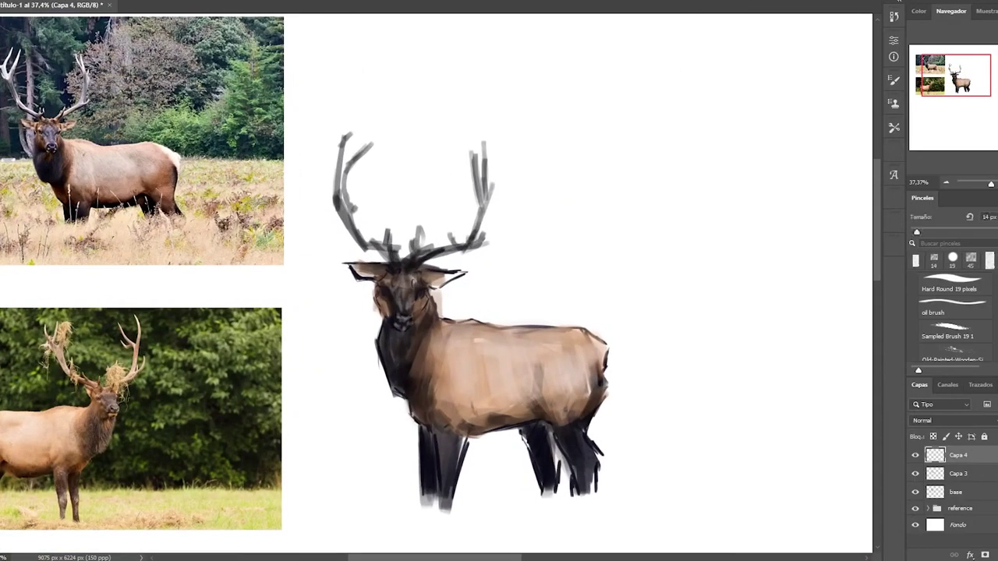
Step: Adjust brush presets and size, then darken the elk's neck and chest
{"action": "left_click_drag", "start_coordinate": [381, 286], "coordinate": [384, 344]}
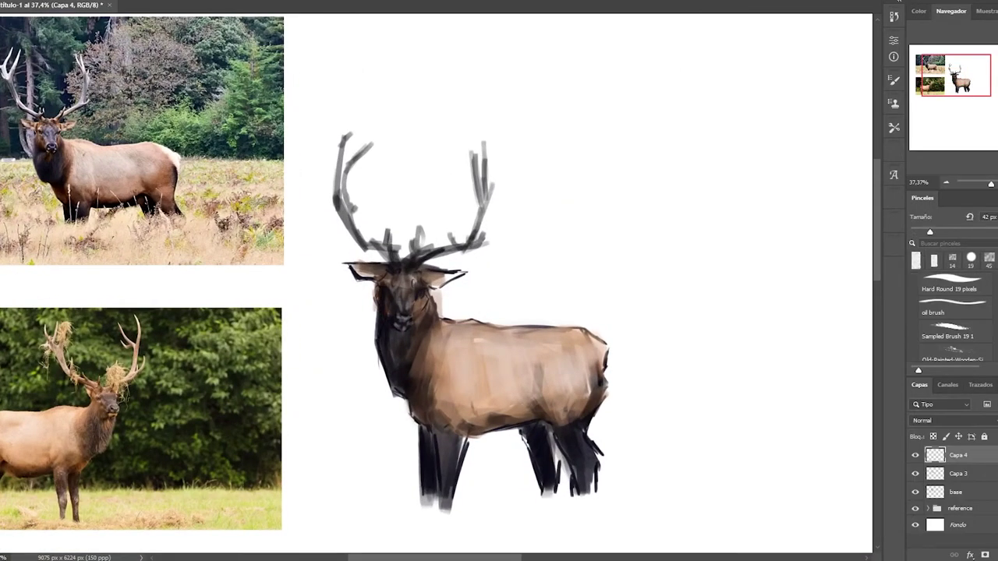
{"action": "key", "text": "comma"}
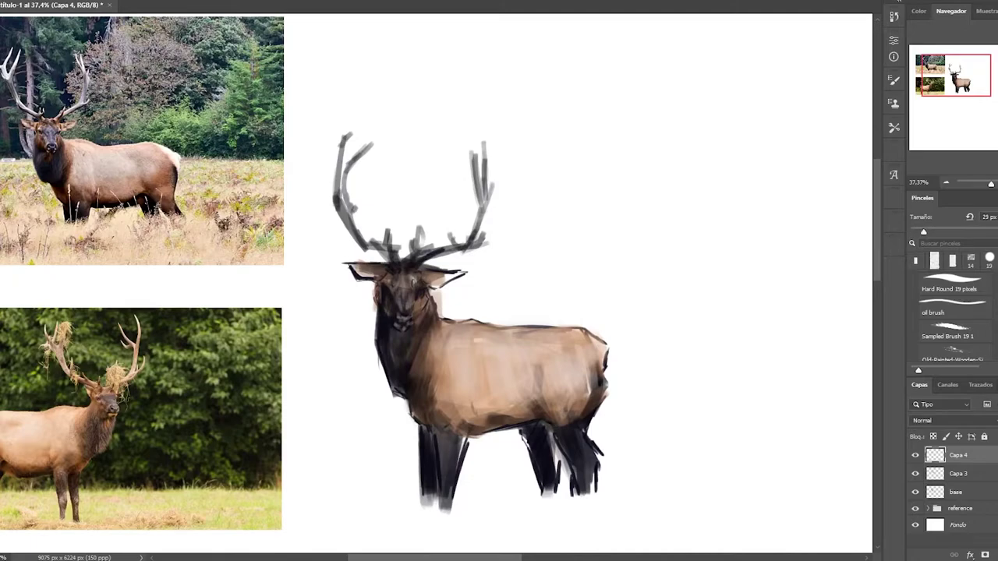
{"action": "key", "text": "comma"}
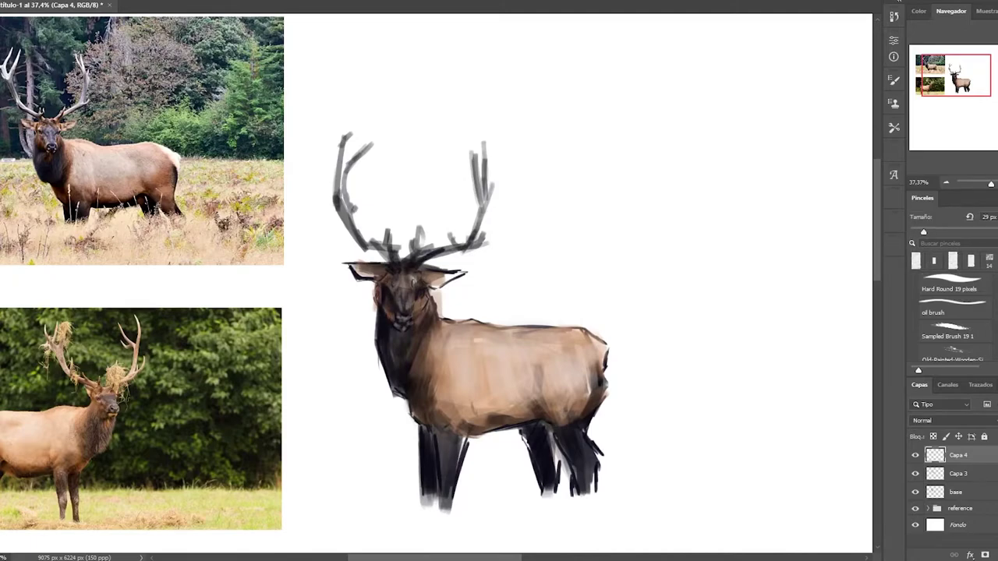
{"action": "key", "text": "bracketleft"}
{"action": "key", "text": "bracketleft"}
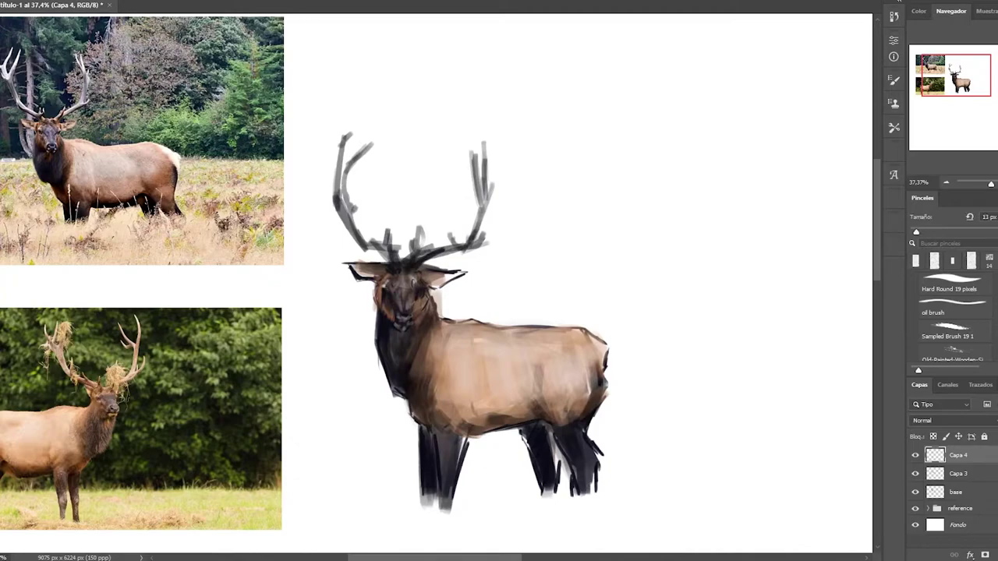
{"action": "key", "text": "comma"}
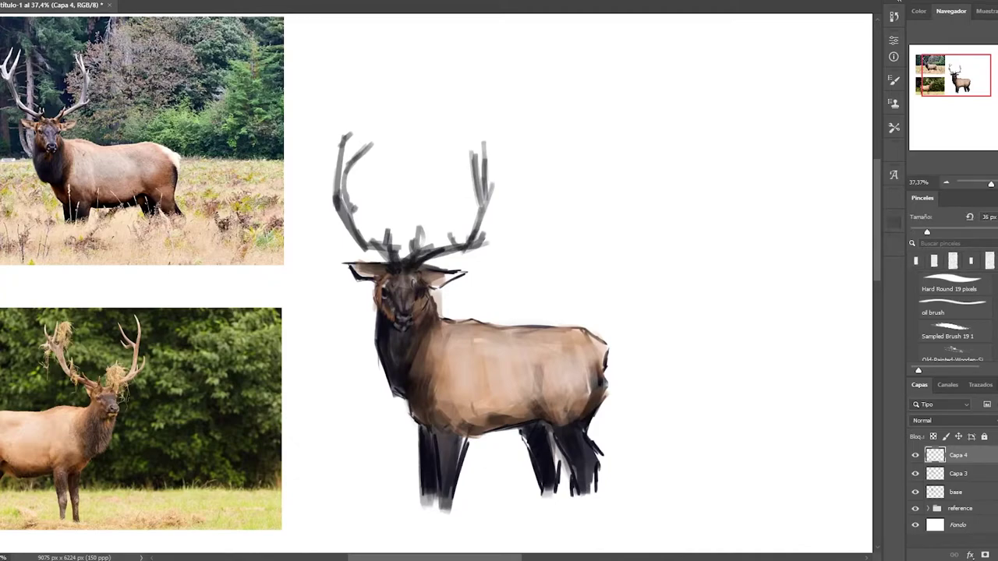
{"action": "key", "text": "period"}
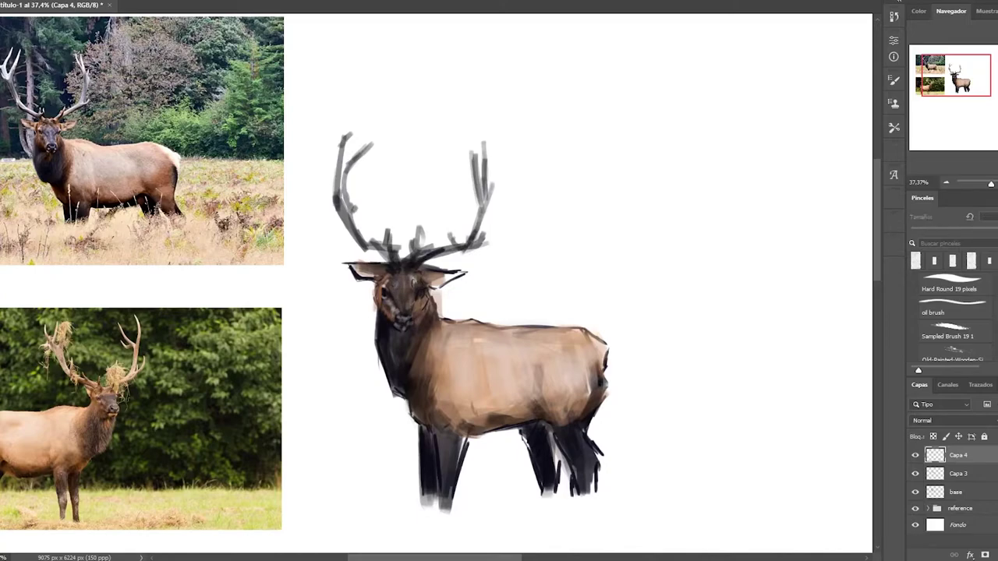
{"action": "key", "text": "period"}
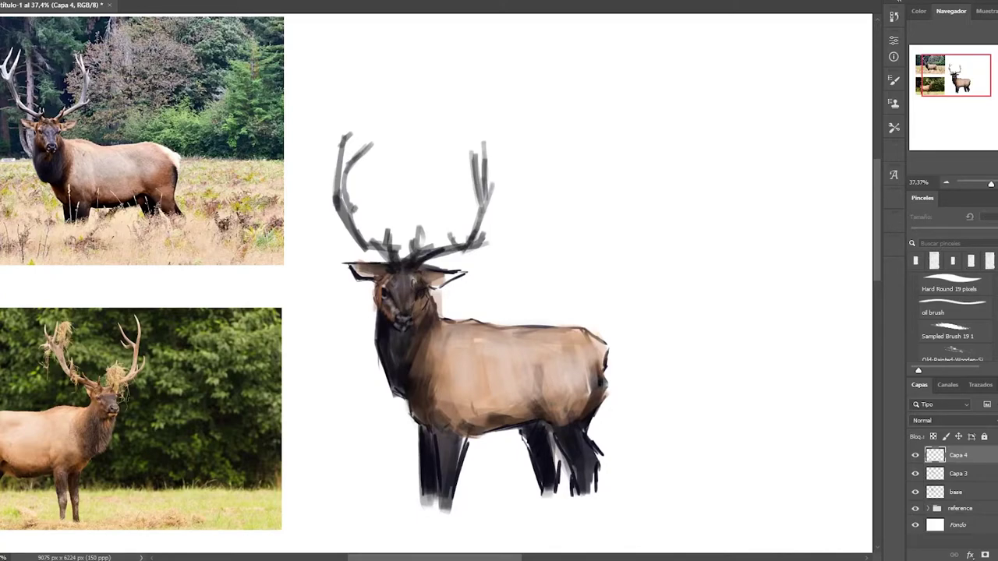
{"action": "key", "text": "period"}
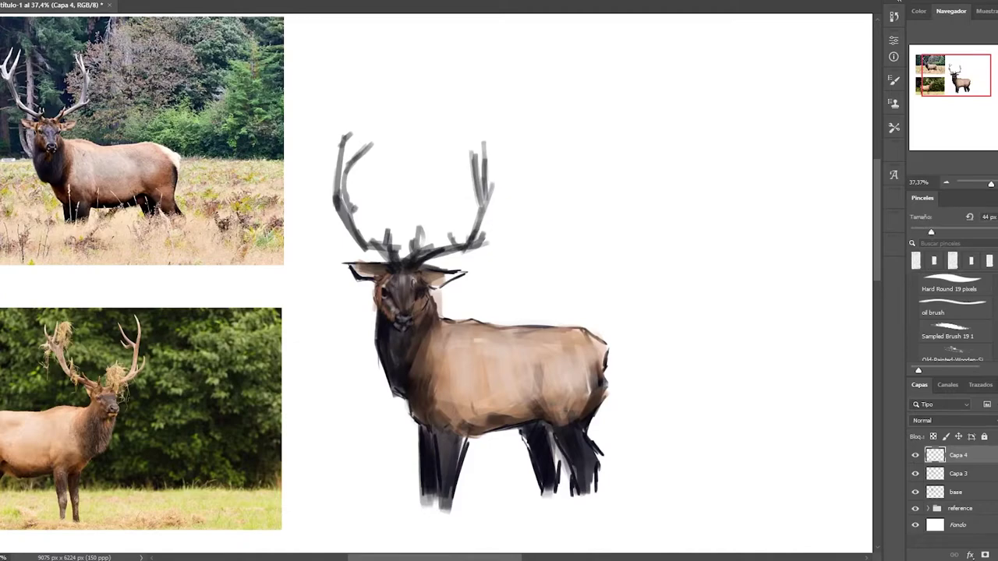
{"action": "key", "text": "period"}
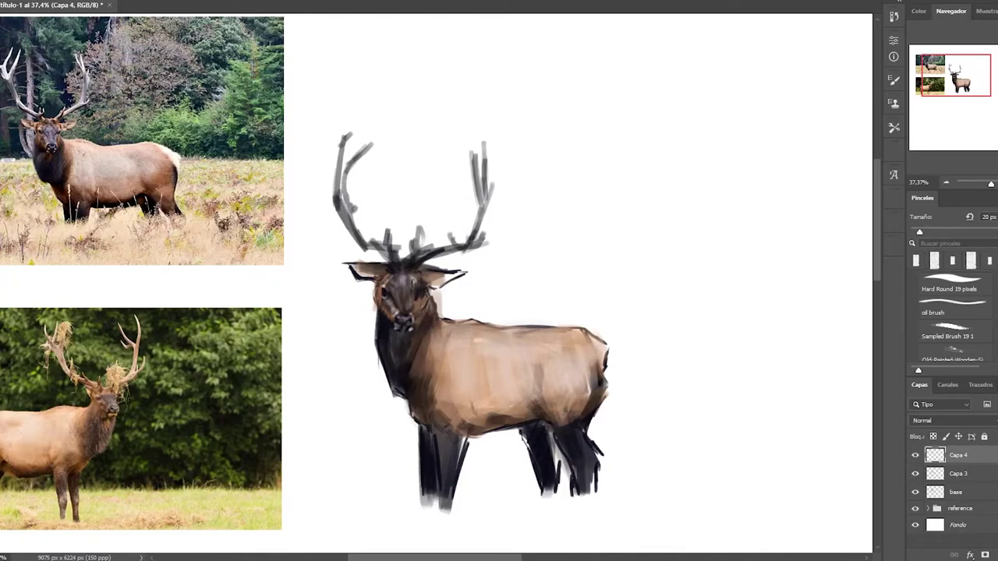
{"action": "key", "text": "period"}
{"action": "mouse_move", "coordinate": [375, 307]}
{"action": "left_mouse_down"}
{"action": "mouse_move", "coordinate": [377, 347]}
{"action": "mouse_move", "coordinate": [402, 401]}
{"action": "left_mouse_up"}
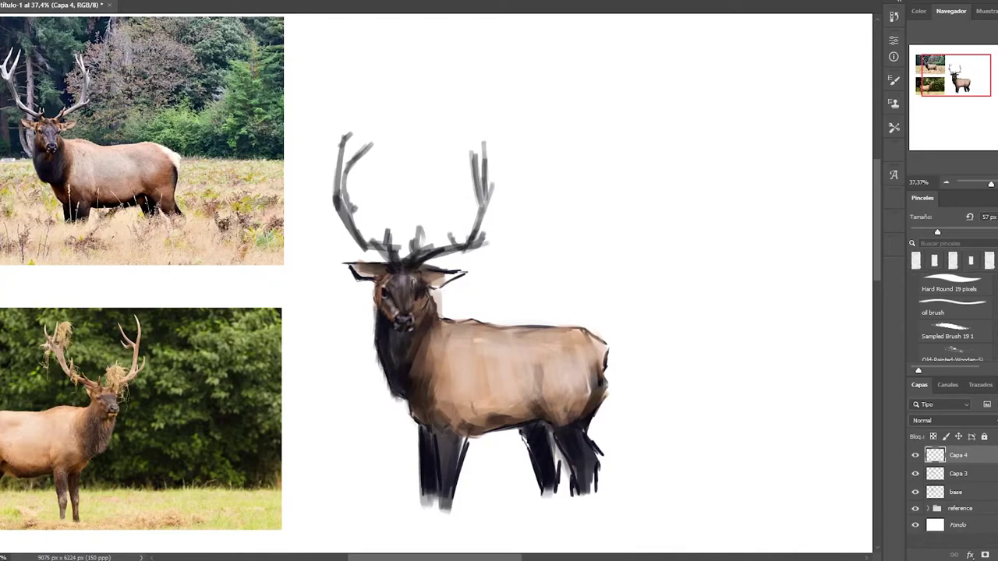
{"action": "left_click_drag", "start_coordinate": [427, 291], "coordinate": [421, 377]}
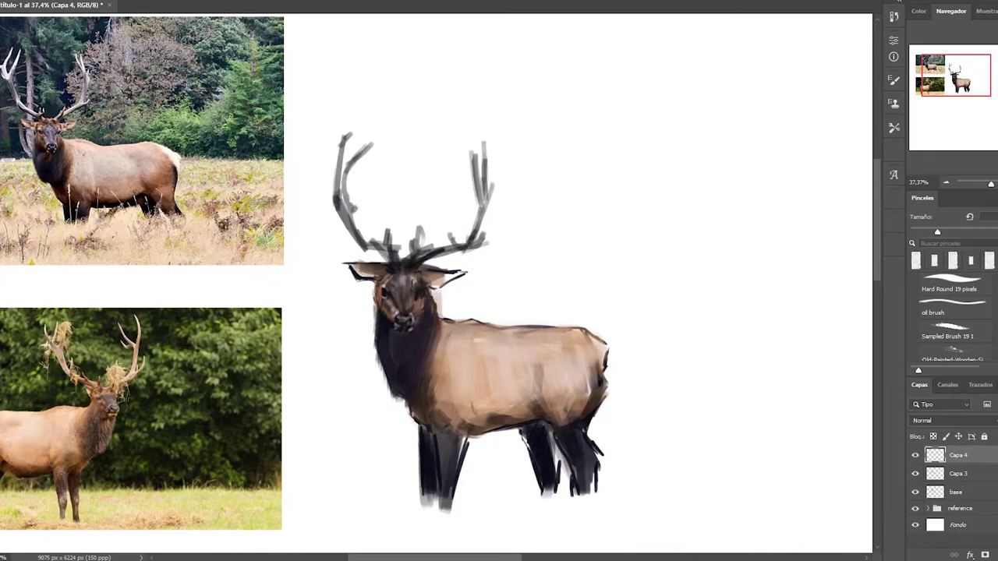
Step: Resize the brush and sample a colour with Alt for body shading
{"action": "key", "text": "period"}
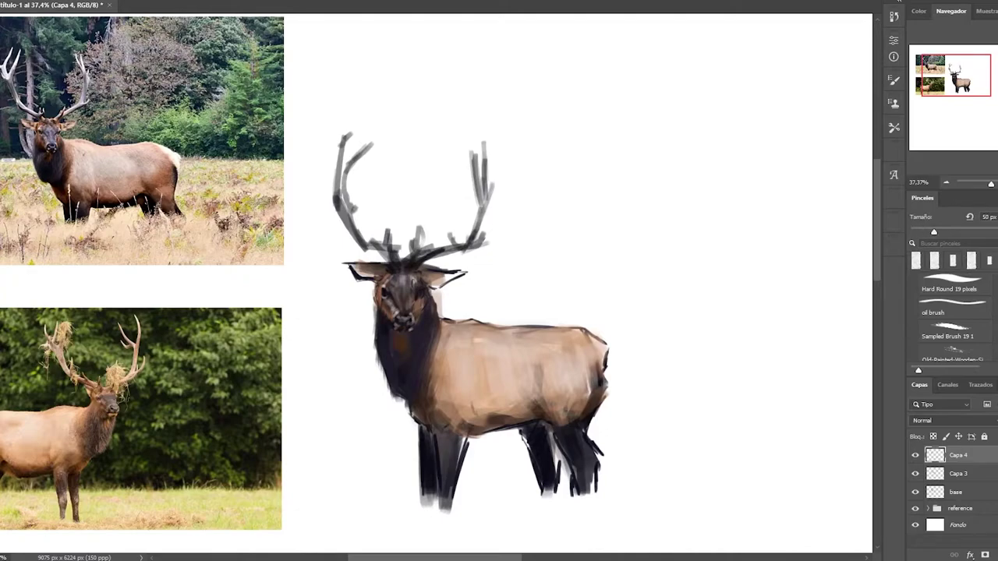
{"action": "key", "text": "period"}
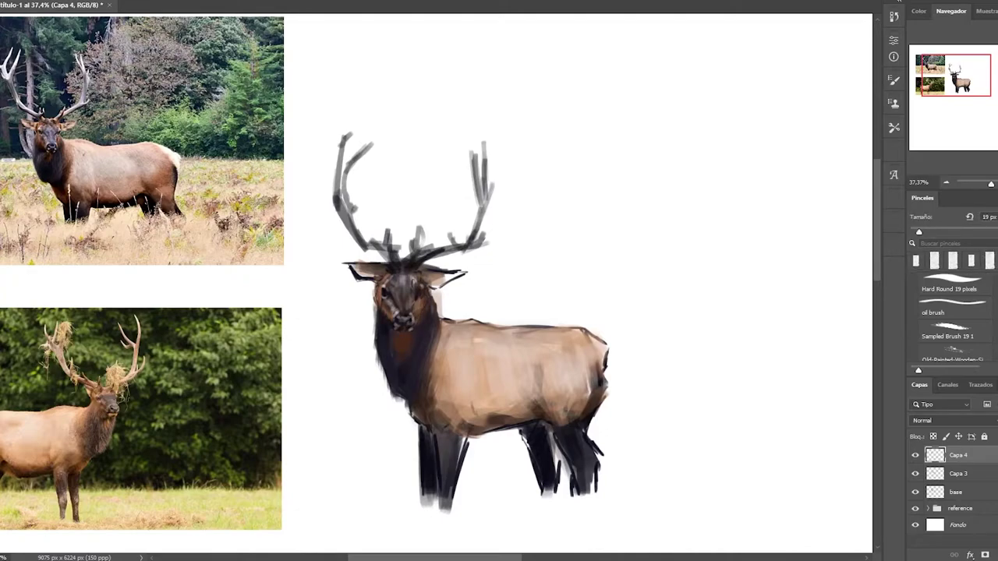
{"action": "key", "text": "comma"}
{"action": "key", "text": "period"}
{"action": "key", "text": "comma"}
{"action": "key", "text": "comma"}
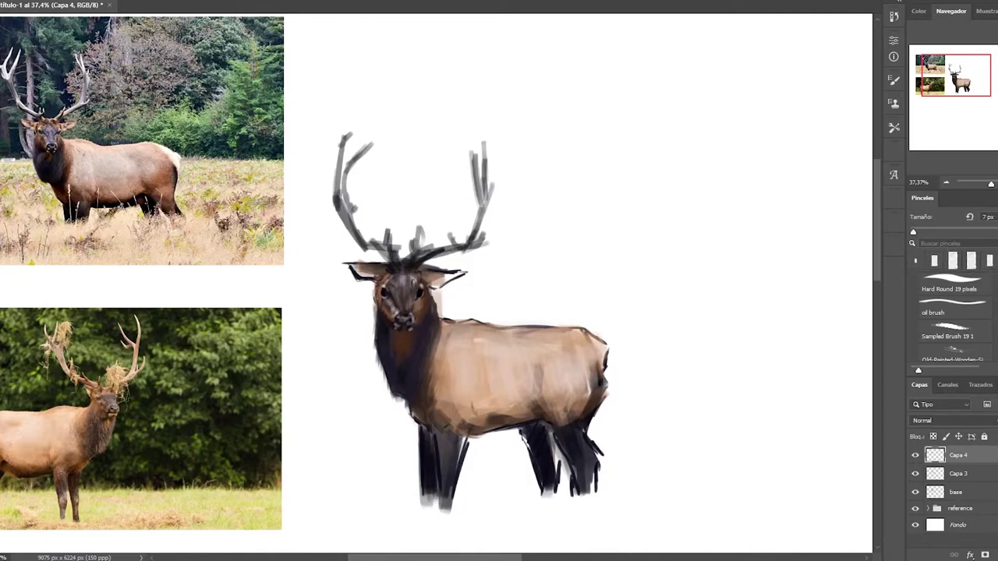
{"action": "key", "text": "period"}
{"action": "key", "text": "comma"}
{"action": "key", "text": "comma"}
{"action": "key", "text": "comma"}
{"action": "key", "text": "alt"}
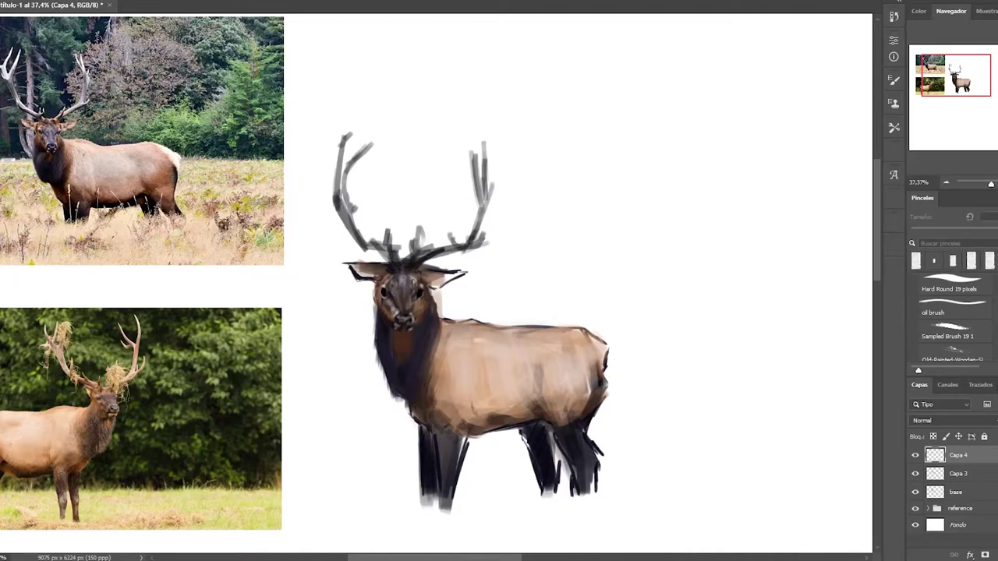
{"action": "key", "text": "period"}
{"action": "key", "text": "comma"}
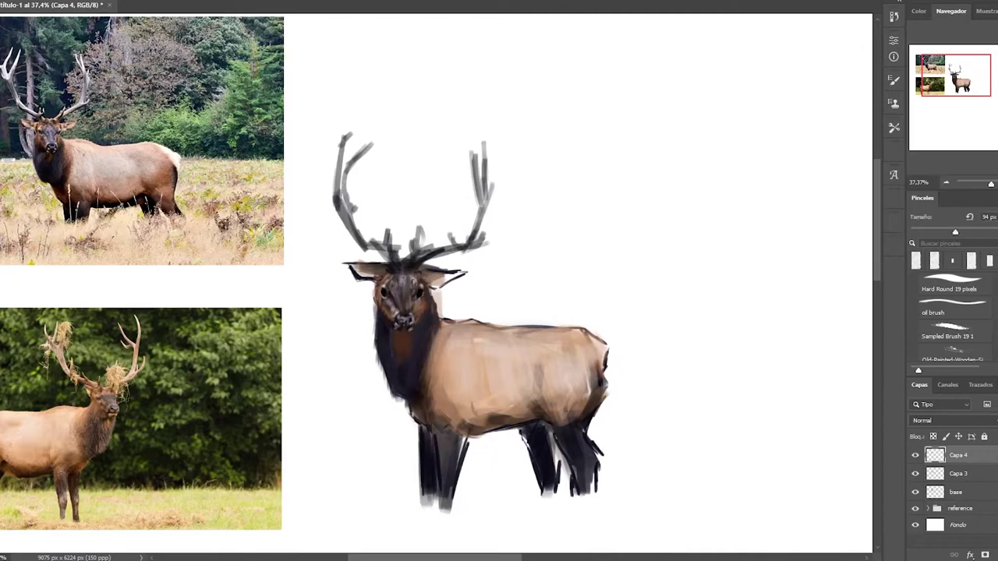
{"action": "key", "text": "alt"}
Step: Paint dark strokes across the body, chest and front legs, and lighten the back's top edge
{"action": "mouse_move", "coordinate": [437, 331]}
{"action": "left_mouse_down"}
{"action": "mouse_move", "coordinate": [442, 417]}
{"action": "mouse_move", "coordinate": [466, 429]}
{"action": "left_mouse_up"}
{"action": "left_click_drag", "start_coordinate": [473, 366], "coordinate": [476, 410]}
{"action": "left_click_drag", "start_coordinate": [463, 435], "coordinate": [452, 474]}
{"action": "left_click_drag", "start_coordinate": [436, 358], "coordinate": [438, 398]}
{"action": "left_click_drag", "start_coordinate": [464, 409], "coordinate": [474, 425]}
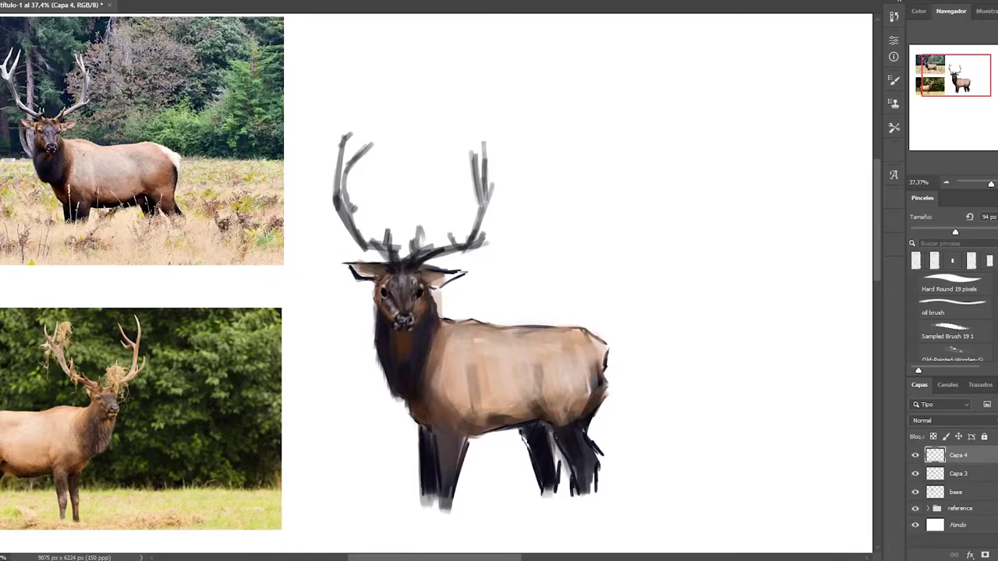
{"action": "key", "text": "ctrl+alt+z"}
{"action": "left_click_drag", "start_coordinate": [443, 320], "coordinate": [561, 329]}
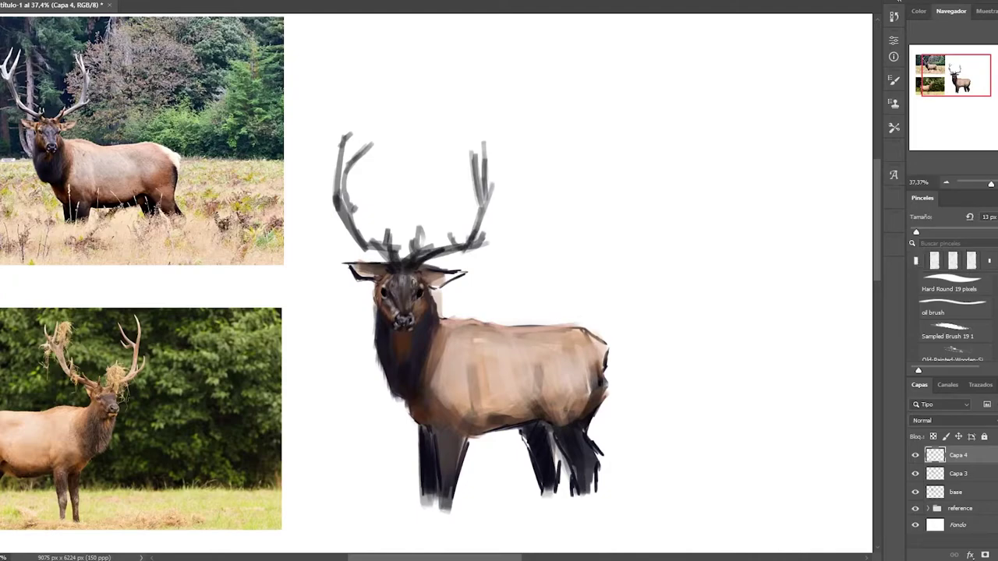
{"action": "key", "text": "alt"}
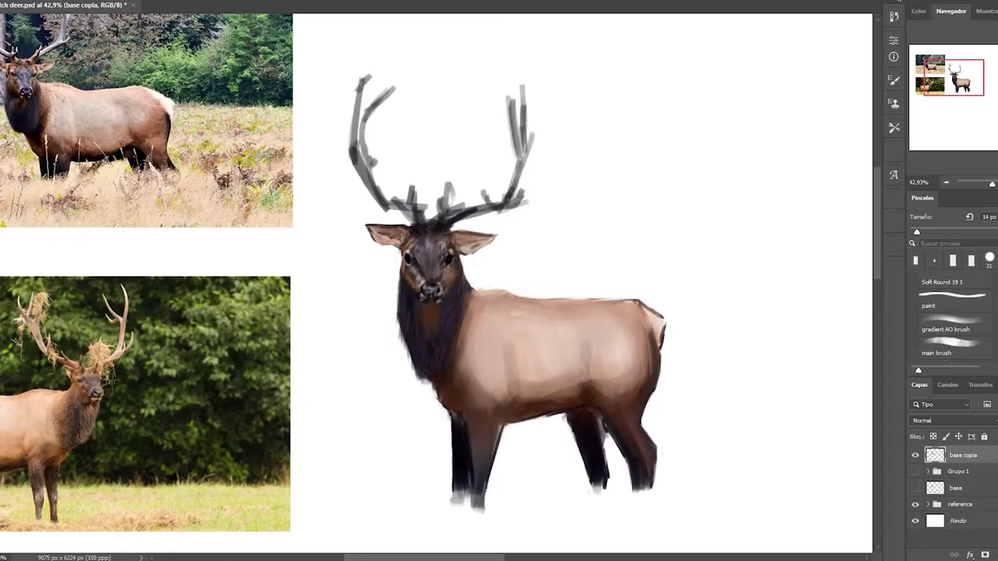
Step: Paint light strokes on the rump patch and lighten the upper back edge
{"action": "key", "text": "bracketright"}
{"action": "key", "text": "bracketright"}
{"action": "key", "text": "bracketright"}
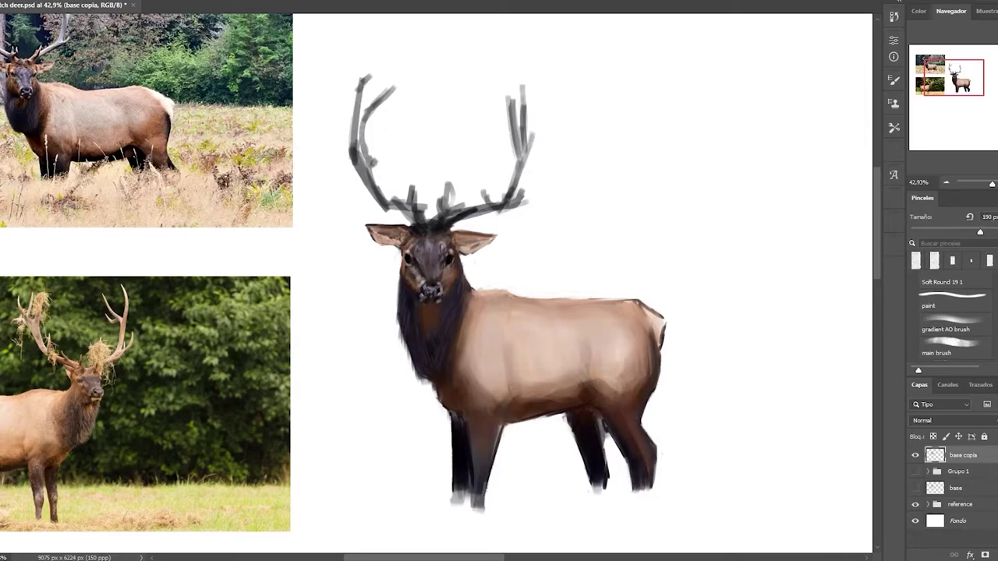
{"action": "key", "text": "bracketleft"}
{"action": "key", "text": "bracketleft"}
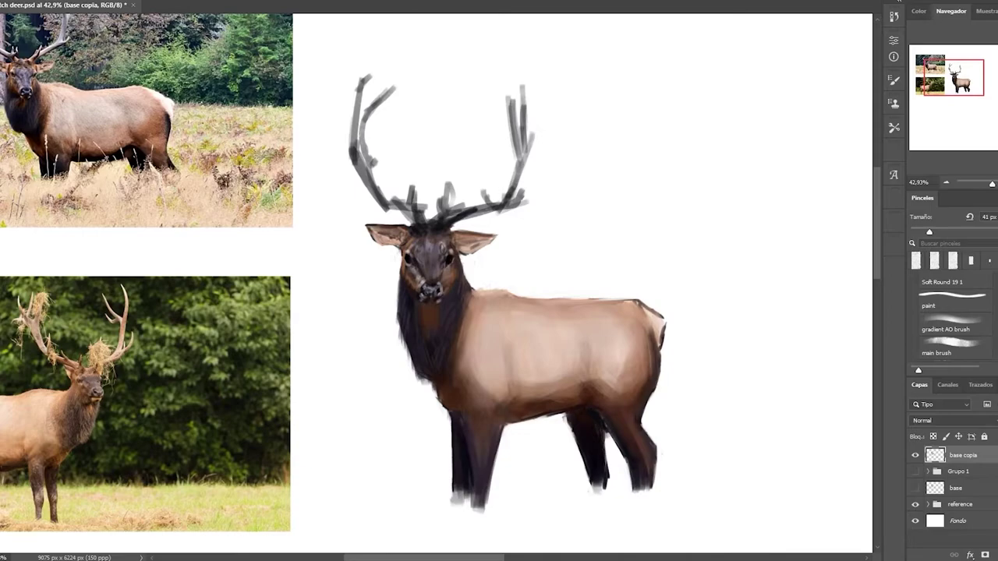
{"action": "key", "text": "bracketleft"}
{"action": "key", "text": "bracketleft"}
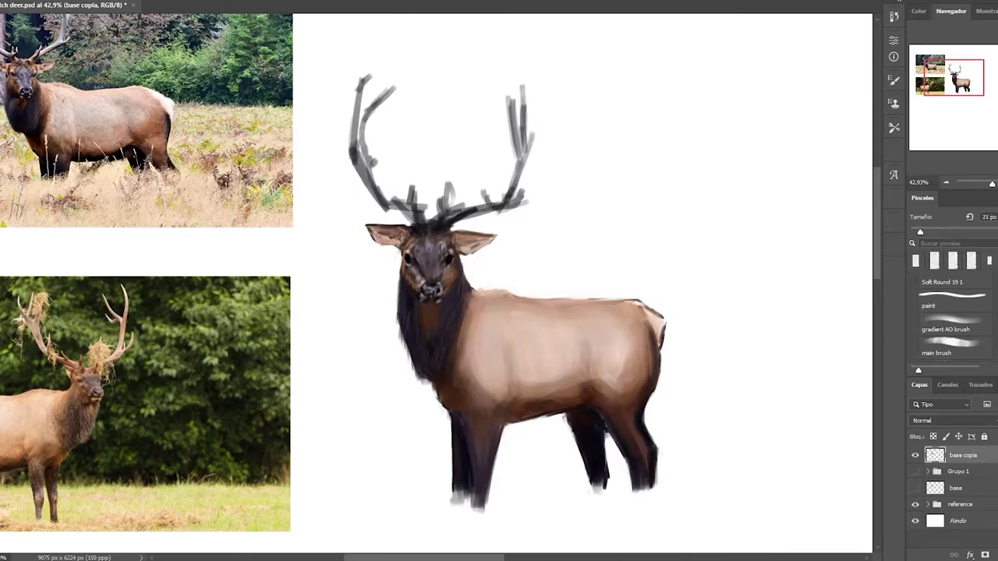
{"action": "left_click_drag", "start_coordinate": [644, 305], "coordinate": [661, 343]}
{"action": "left_click_drag", "start_coordinate": [485, 309], "coordinate": [523, 301]}
{"action": "key", "text": "bracketleft"}
{"action": "key", "text": "bracketleft"}
{"action": "key", "text": "bracketleft"}
{"action": "mouse_move", "coordinate": [585, 301]}
{"action": "left_mouse_down"}
{"action": "mouse_move", "coordinate": [638, 304]}
{"action": "mouse_move", "coordinate": [647, 325]}
{"action": "left_mouse_up"}
Step: Zoom in on the elk's head with a smaller brush for facial detail
{"action": "key", "text": "bracketleft"}
{"action": "key", "text": "bracketleft"}
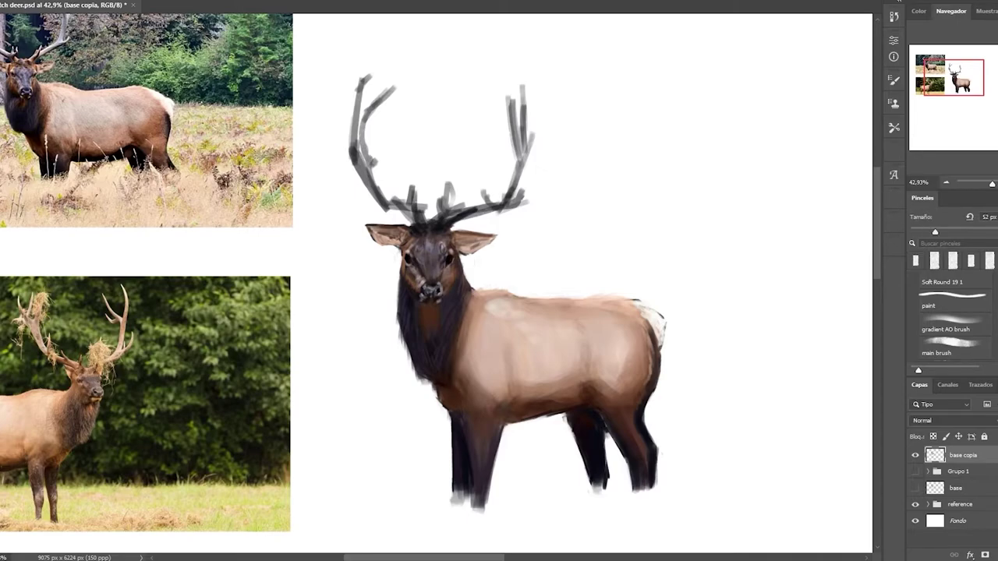
{"action": "scroll", "coordinate": [307, 250], "scroll_direction": "up", "scroll_amount": 5}
{"action": "key", "text": "bracketleft"}
{"action": "key", "text": "bracketleft"}
{"action": "key", "text": "bracketleft"}
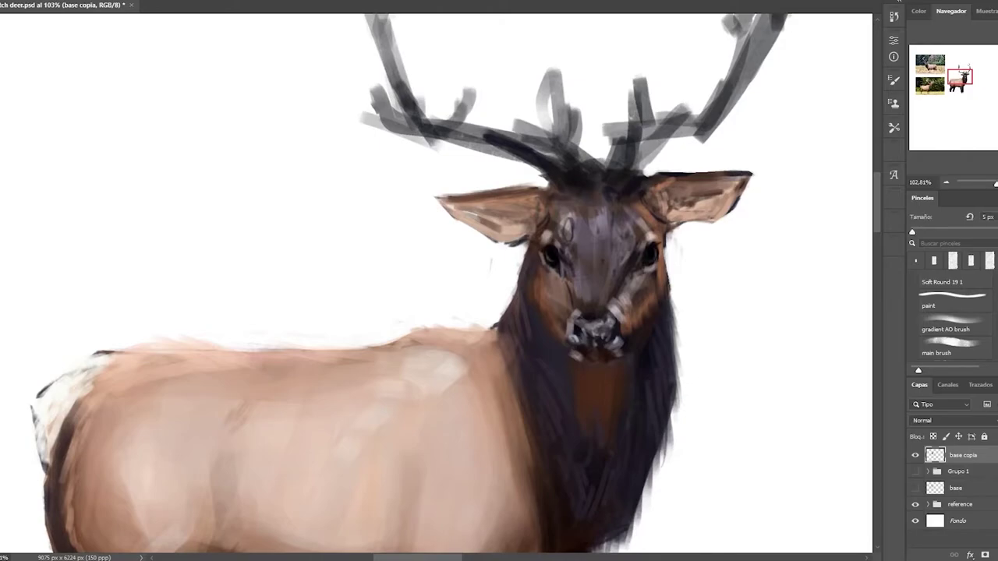
{"action": "key", "text": "bracketright"}
{"action": "key", "text": "bracketright"}
{"action": "key", "text": "bracketright"}
{"action": "key", "text": "bracketright"}
{"action": "key", "text": "bracketright"}
{"action": "key", "text": "bracketright"}
{"action": "key", "text": "bracketright"}
{"action": "key", "text": "bracketright"}
{"action": "key", "text": "bracketright"}
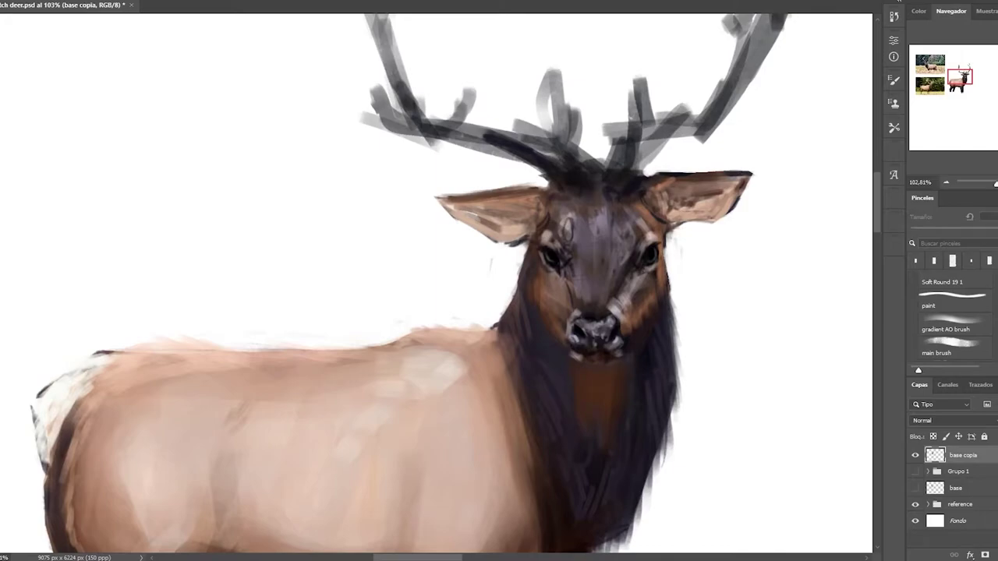
{"action": "scroll", "coordinate": [437, 281], "scroll_direction": "up", "scroll_amount": 3}
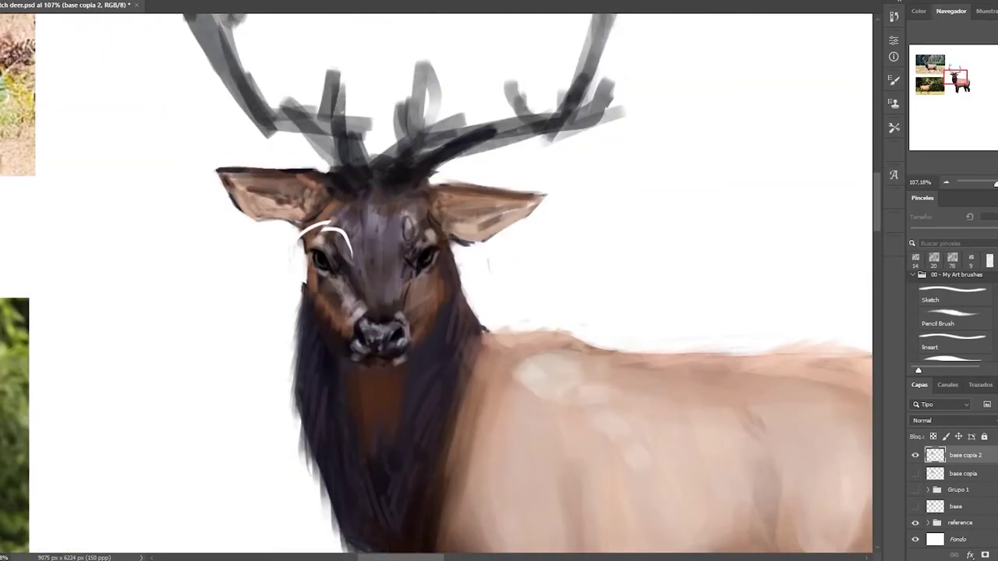
Step: Sketch pencil guide lines on the elk's forehead, eyes and beside the right ear
{"action": "left_click", "coordinate": [954, 318]}
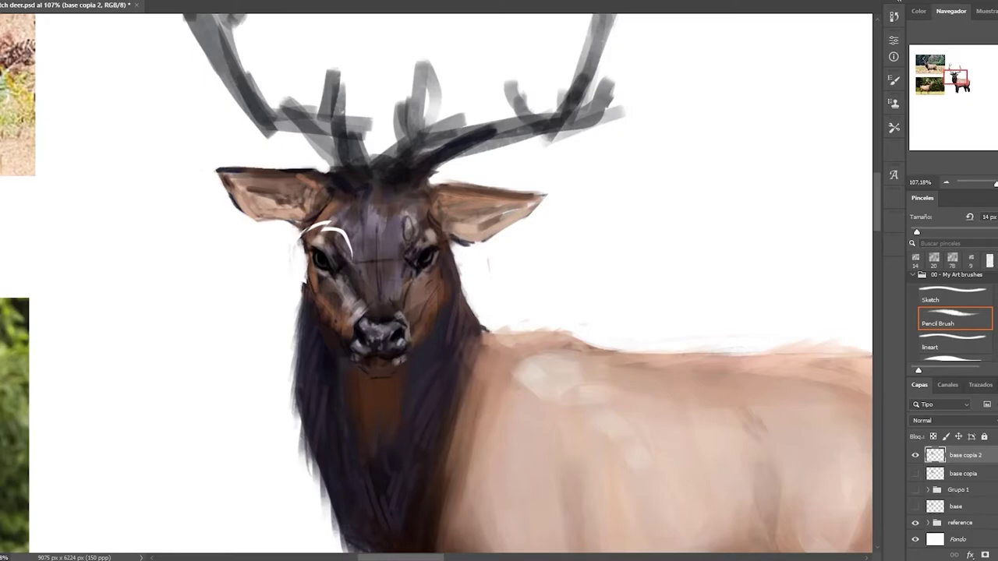
{"action": "left_click_drag", "start_coordinate": [361, 216], "coordinate": [388, 213]}
{"action": "left_click_drag", "start_coordinate": [396, 215], "coordinate": [427, 246]}
{"action": "left_click_drag", "start_coordinate": [313, 203], "coordinate": [332, 237]}
{"action": "mouse_move", "coordinate": [420, 201]}
{"action": "left_mouse_down"}
{"action": "mouse_move", "coordinate": [433, 241]}
{"action": "mouse_move", "coordinate": [491, 244]}
{"action": "left_mouse_up"}
{"action": "left_click_drag", "start_coordinate": [446, 216], "coordinate": [477, 227]}
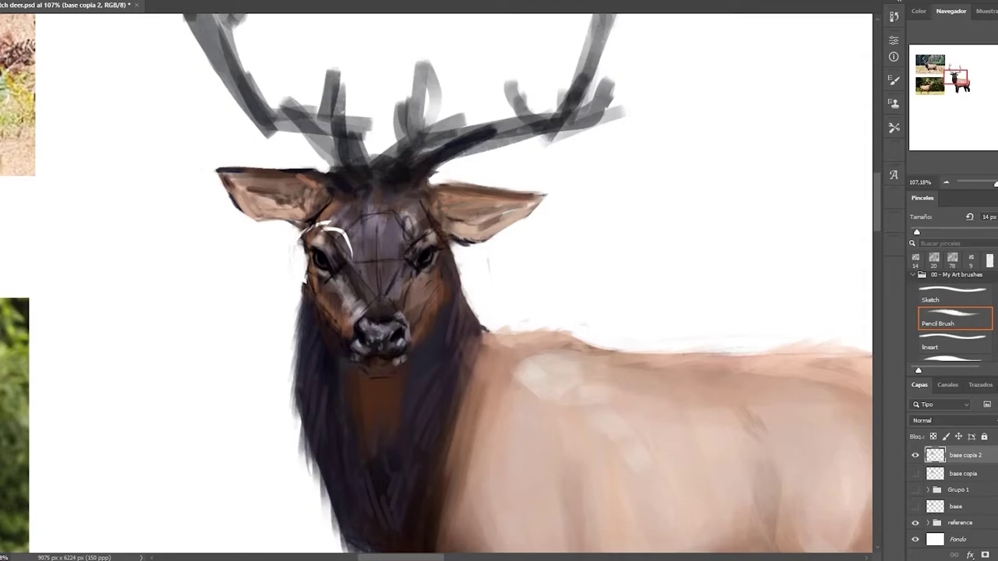
{"action": "key", "text": "e"}
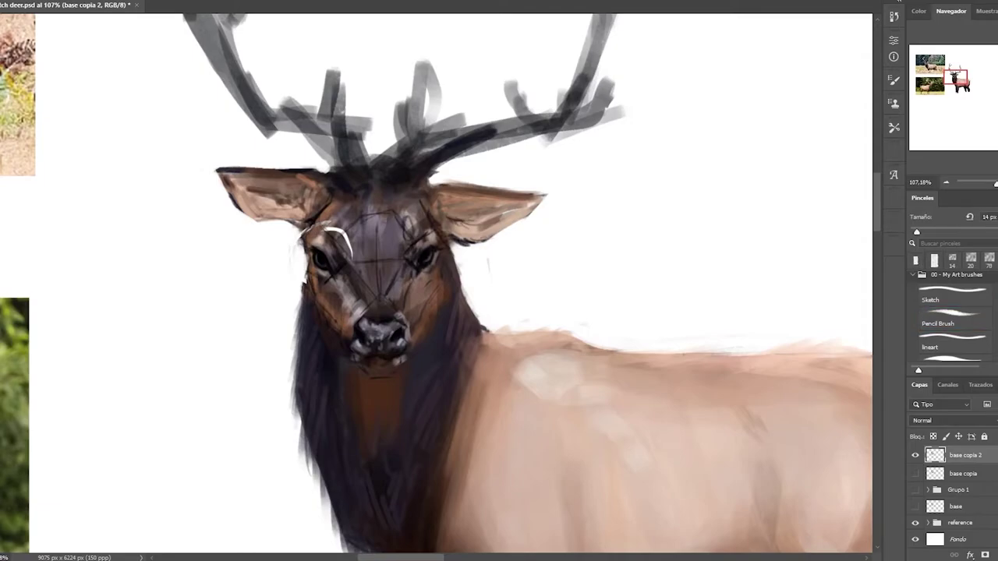
Step: Shrink the brush to 13 px and paint a dark stroke along the elk's neck
{"action": "key", "text": "ctrl+0"}
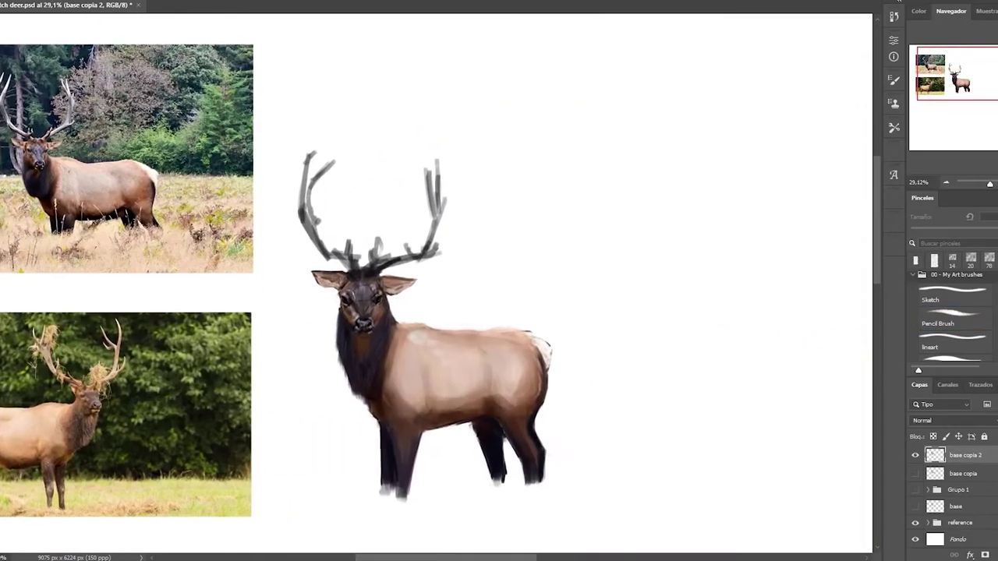
{"action": "key", "text": "bracketleft"}
{"action": "key", "text": "bracketleft"}
{"action": "key", "text": "bracketleft"}
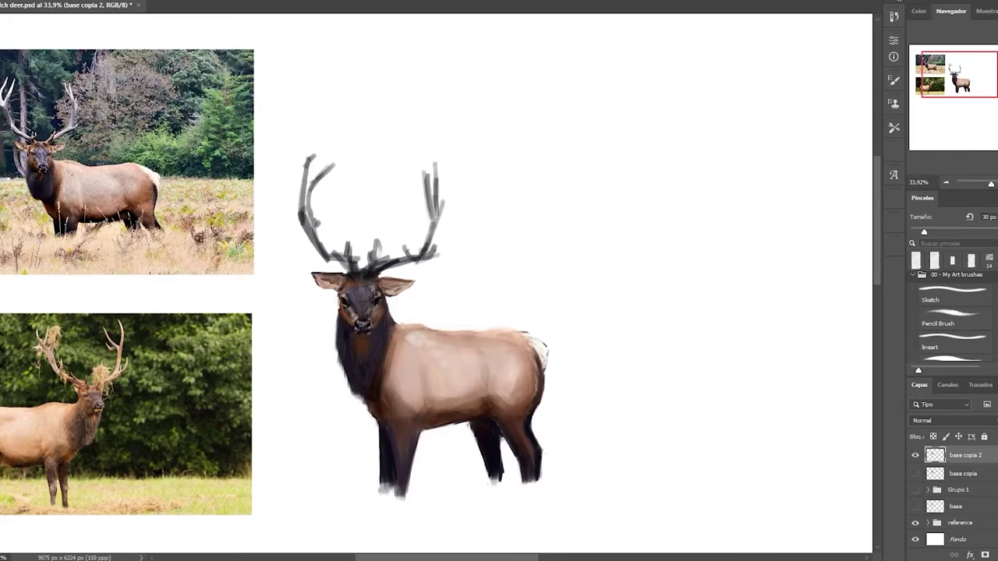
{"action": "key", "text": "bracketleft"}
{"action": "key", "text": "bracketleft"}
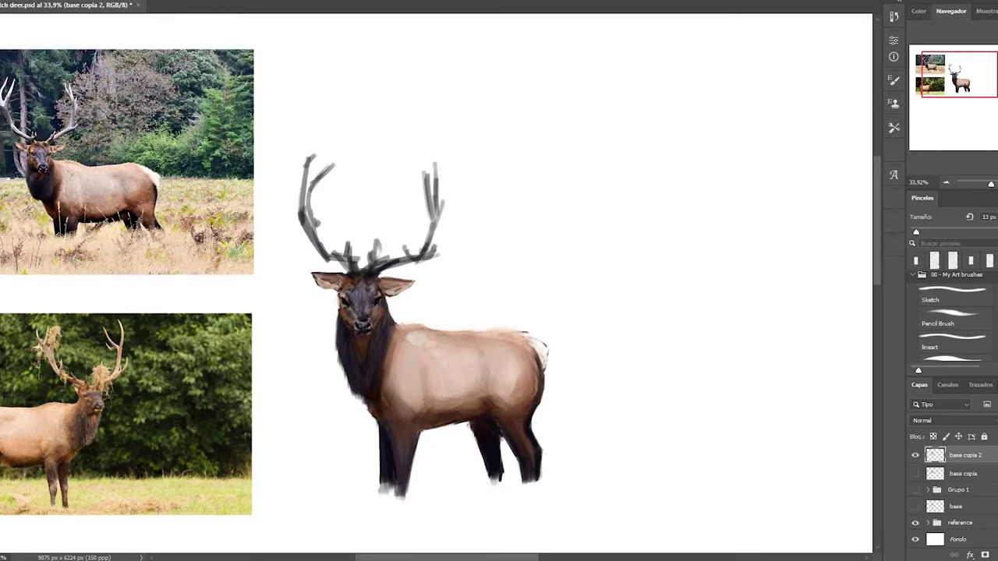
{"action": "left_click_drag", "start_coordinate": [336, 301], "coordinate": [335, 332]}
{"action": "key", "text": "ctrl+1"}
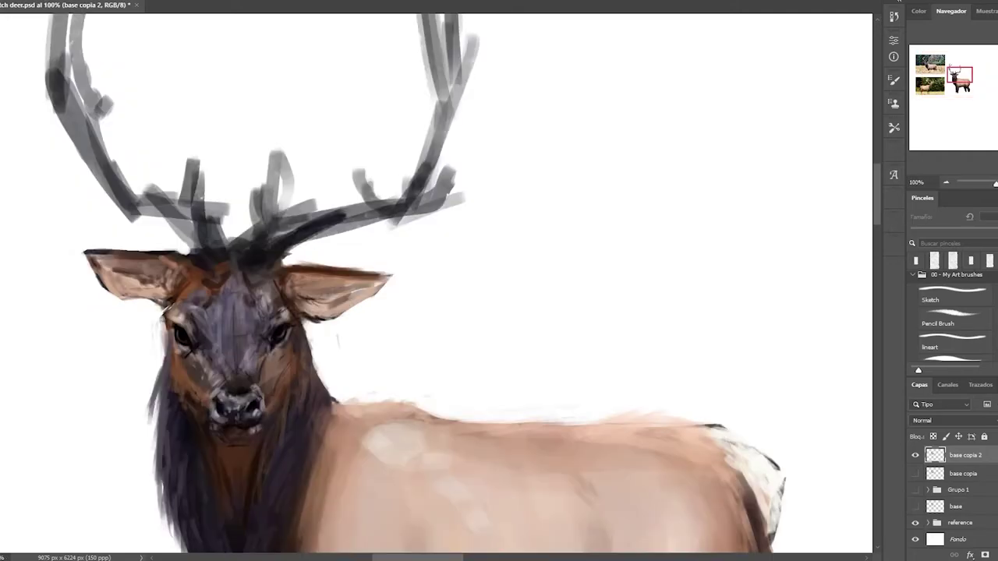
{"action": "key", "text": "ctrl+0"}
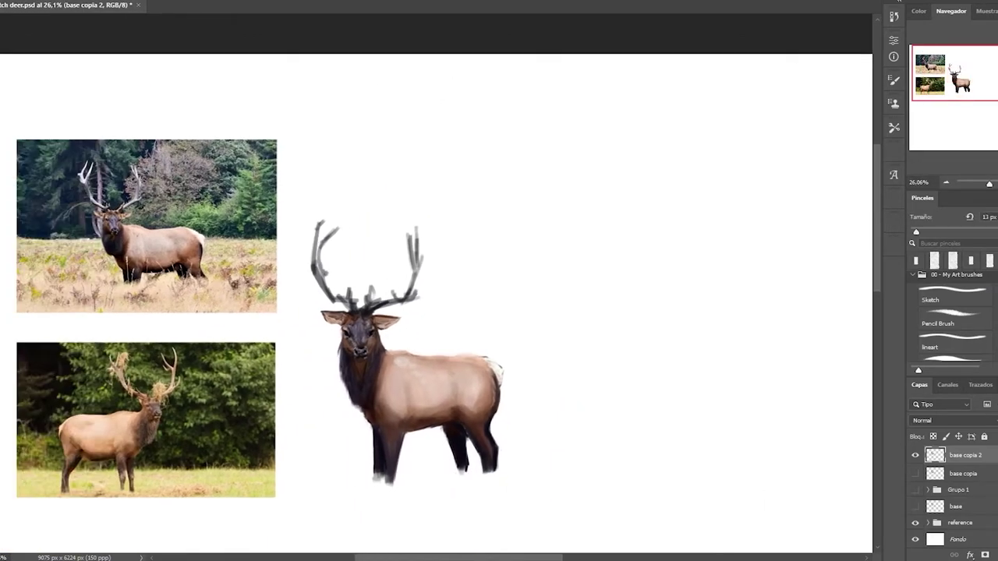
Step: Set the brush to 7 px and add new empty layer Capa 5 above the elk
{"action": "key", "text": "b"}
{"action": "key", "text": "bracketleft"}
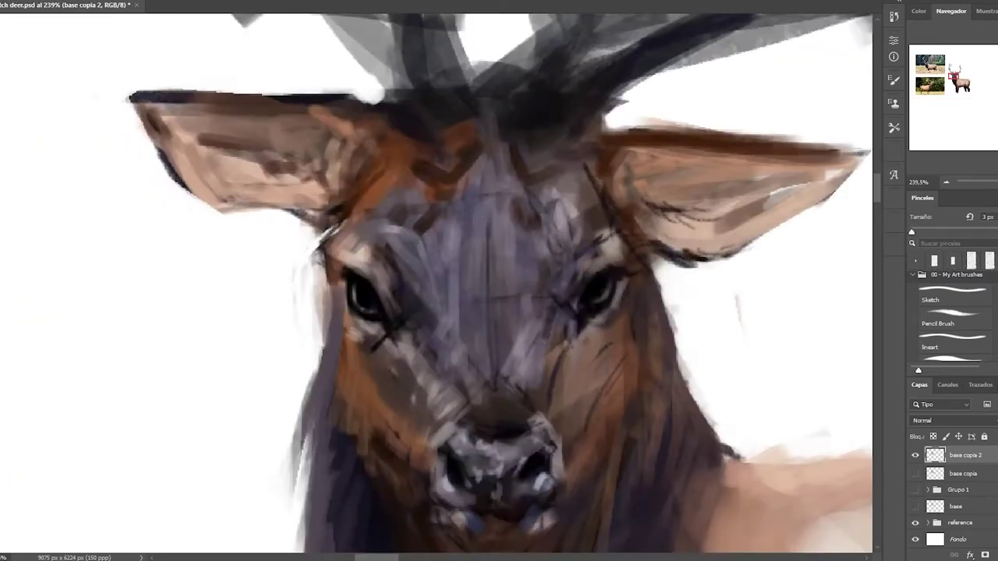
{"action": "key", "text": "ctrl+0"}
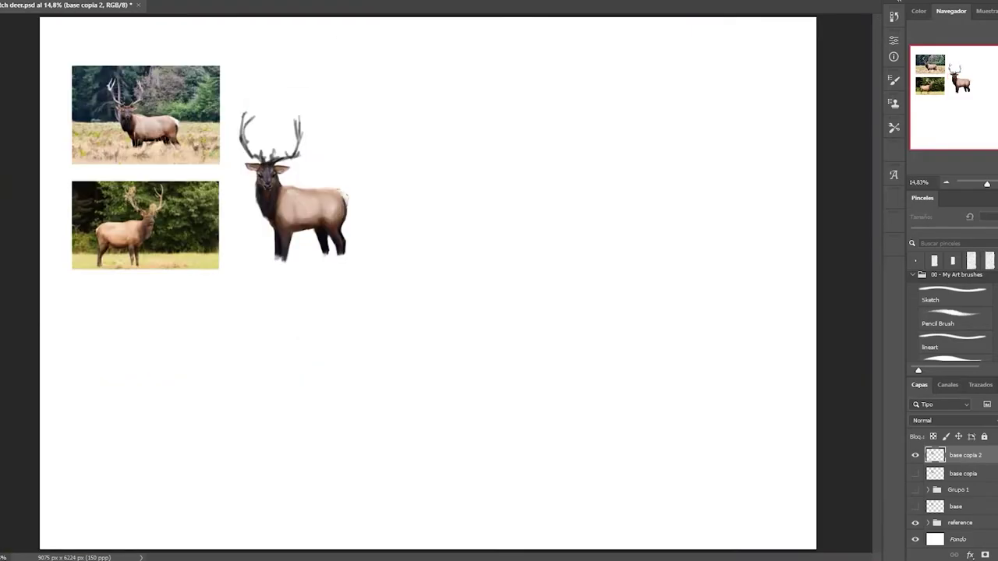
{"action": "scroll", "coordinate": [311, 234], "scroll_direction": "up", "scroll_amount": 5}
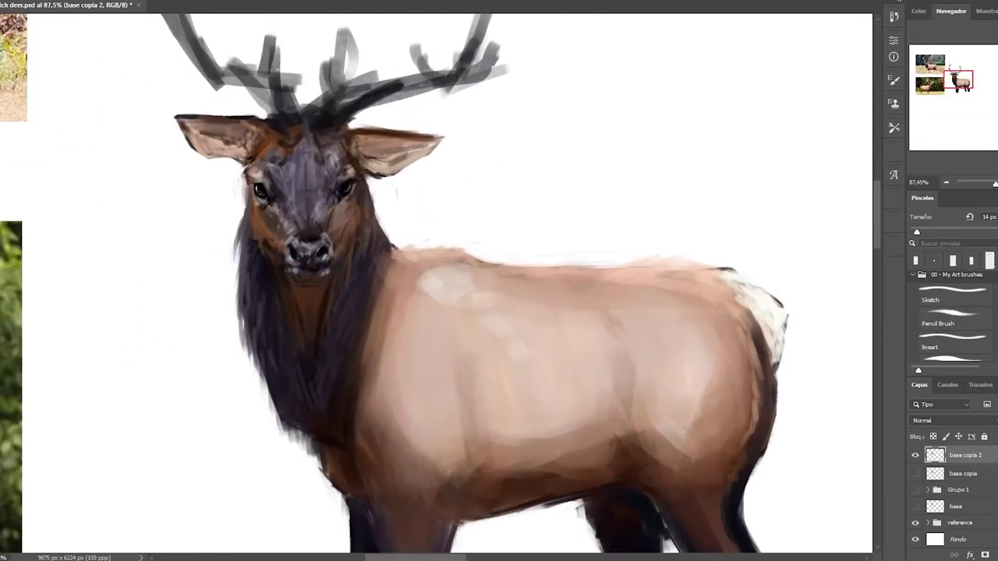
{"action": "key", "text": "comma"}
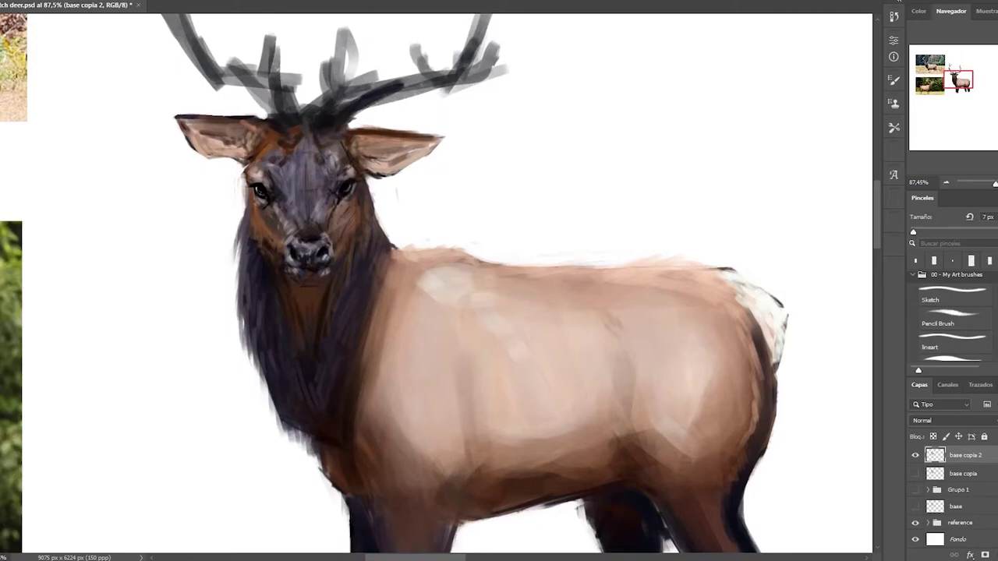
{"action": "scroll", "coordinate": [312, 234], "scroll_direction": "down", "scroll_amount": 5}
{"action": "scroll", "coordinate": [312, 234], "scroll_direction": "up", "scroll_amount": 3}
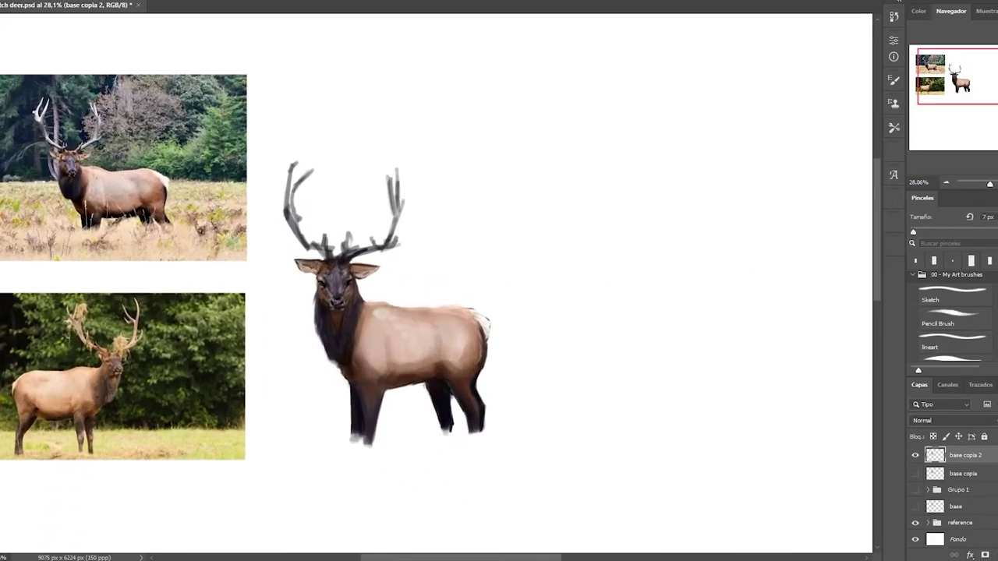
{"action": "key", "text": "ctrl+shift+alt+n"}
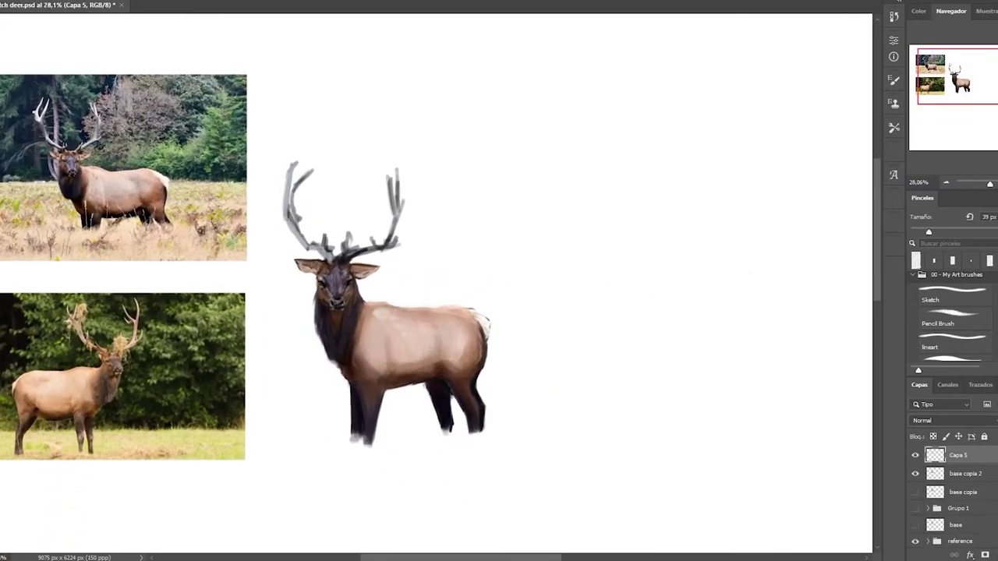
Step: Repaint the lower antler branches lighter grey and darken the left antler with a 12 px brush
{"action": "left_click_drag", "start_coordinate": [346, 262], "coordinate": [390, 230]}
{"action": "left_click_drag", "start_coordinate": [393, 187], "coordinate": [388, 246]}
{"action": "left_click_drag", "start_coordinate": [326, 251], "coordinate": [323, 239]}
{"action": "left_click_drag", "start_coordinate": [296, 176], "coordinate": [306, 228]}
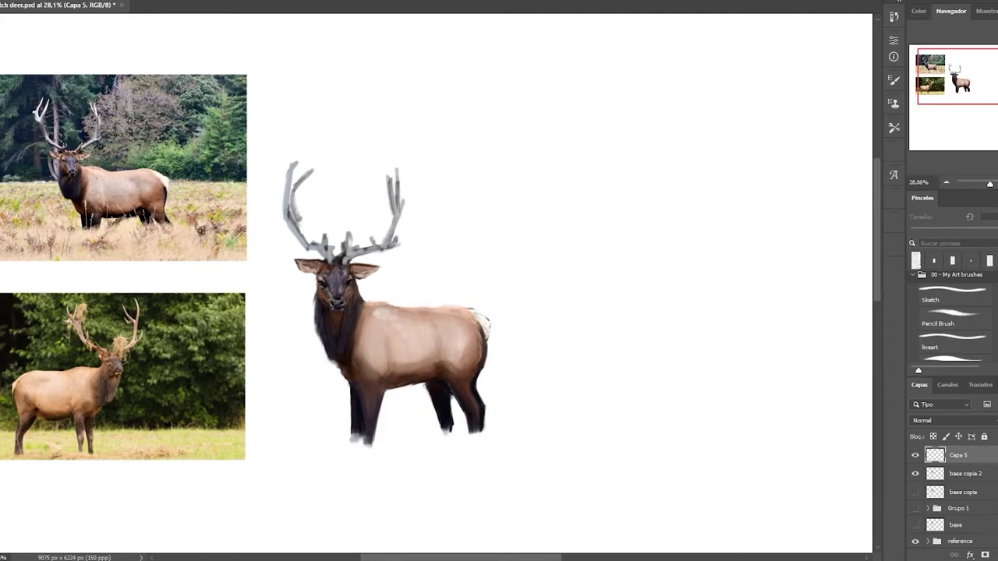
{"action": "key", "text": "period"}
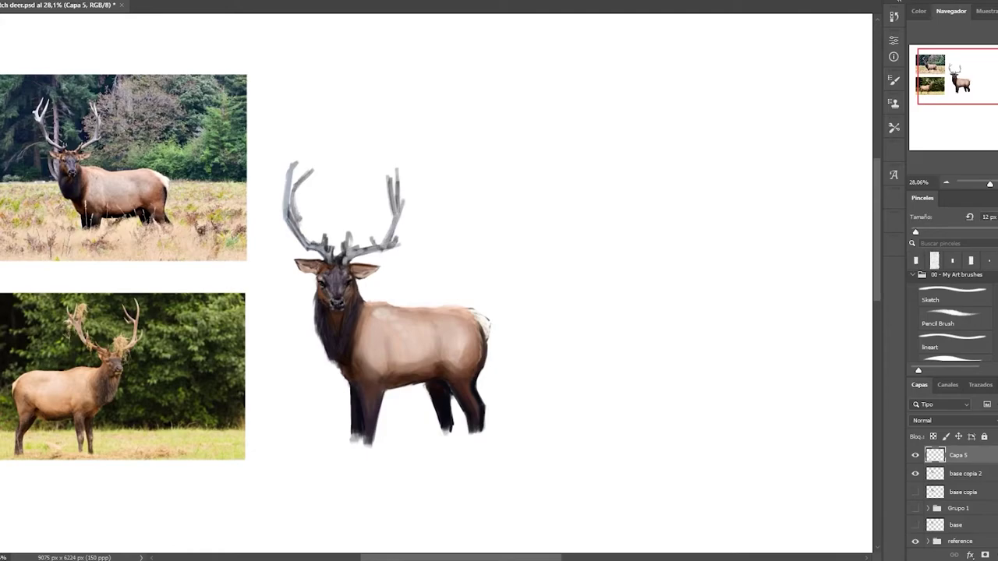
{"action": "mouse_move", "coordinate": [312, 242]}
{"action": "left_mouse_down"}
{"action": "mouse_move", "coordinate": [290, 188]}
{"action": "mouse_move", "coordinate": [312, 169]}
{"action": "left_mouse_up"}
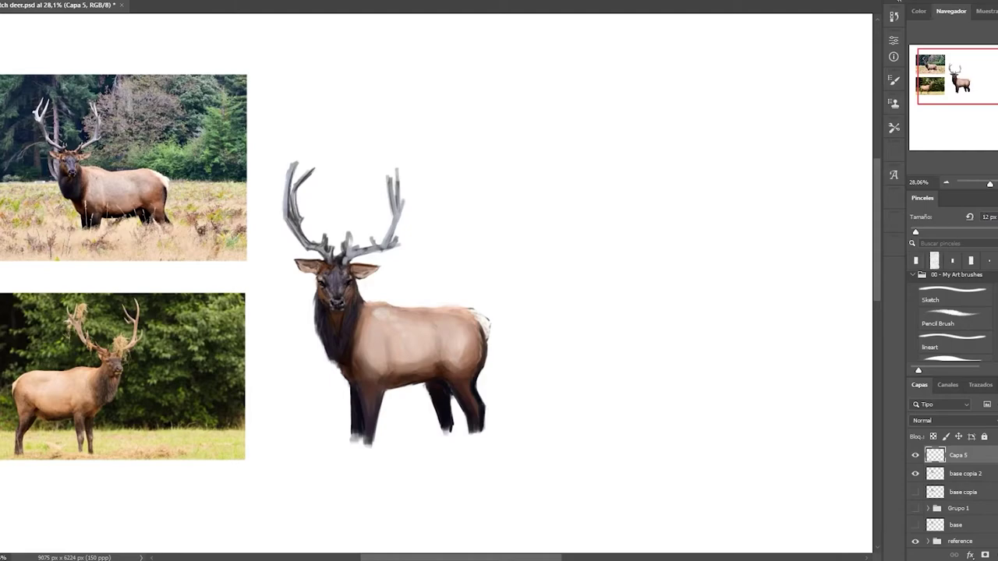
{"action": "left_click_drag", "start_coordinate": [288, 211], "coordinate": [295, 160]}
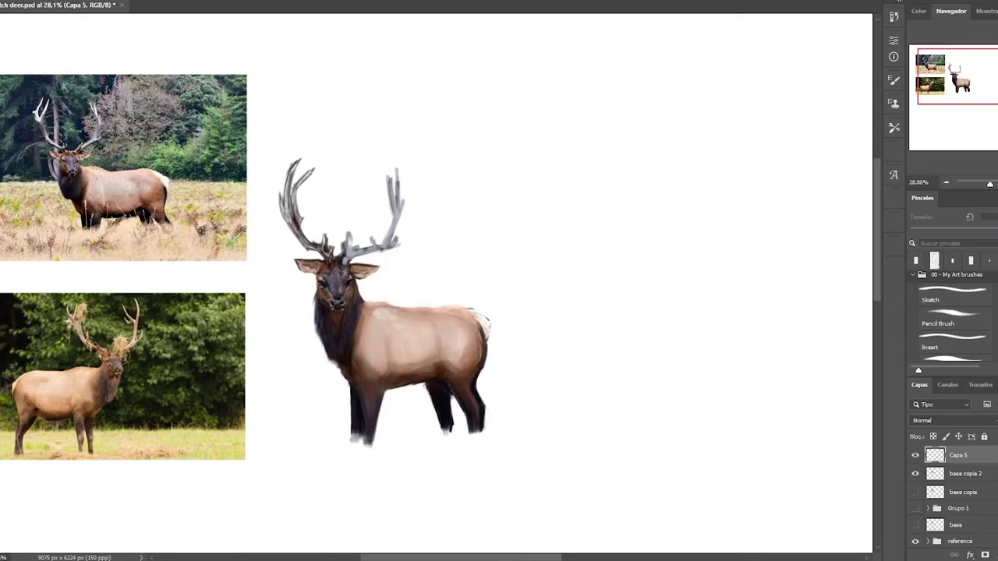
Step: Shade the right antler, lighten the left antler's base, and open the layer's context menu
{"action": "mouse_move", "coordinate": [397, 239]}
{"action": "left_mouse_down"}
{"action": "mouse_move", "coordinate": [358, 256]}
{"action": "mouse_move", "coordinate": [396, 201]}
{"action": "mouse_move", "coordinate": [394, 223]}
{"action": "mouse_move", "coordinate": [349, 259]}
{"action": "left_mouse_up"}
{"action": "mouse_move", "coordinate": [390, 217]}
{"action": "left_mouse_down"}
{"action": "mouse_move", "coordinate": [382, 245]}
{"action": "mouse_move", "coordinate": [329, 261]}
{"action": "left_mouse_up"}
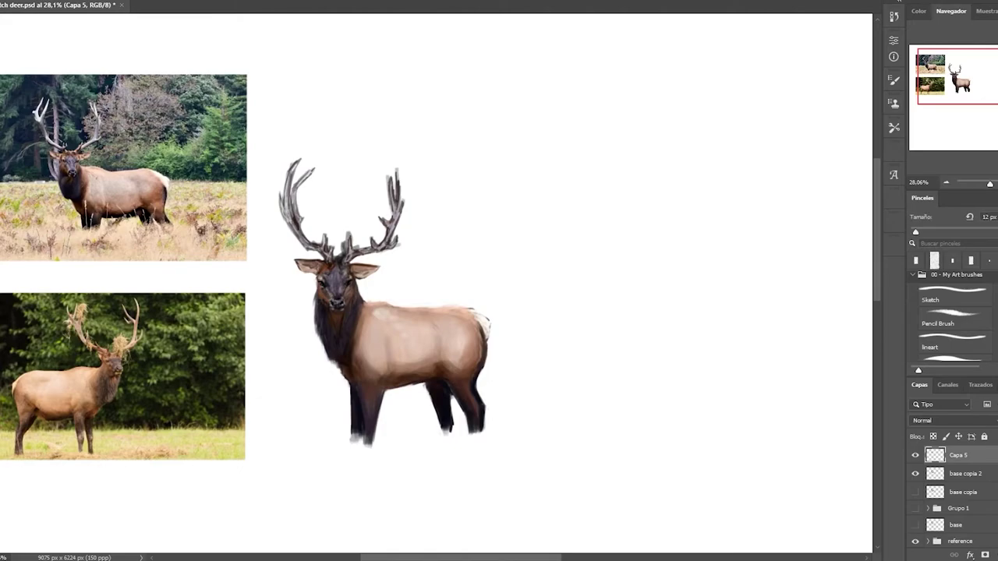
{"action": "left_click_drag", "start_coordinate": [391, 178], "coordinate": [393, 239]}
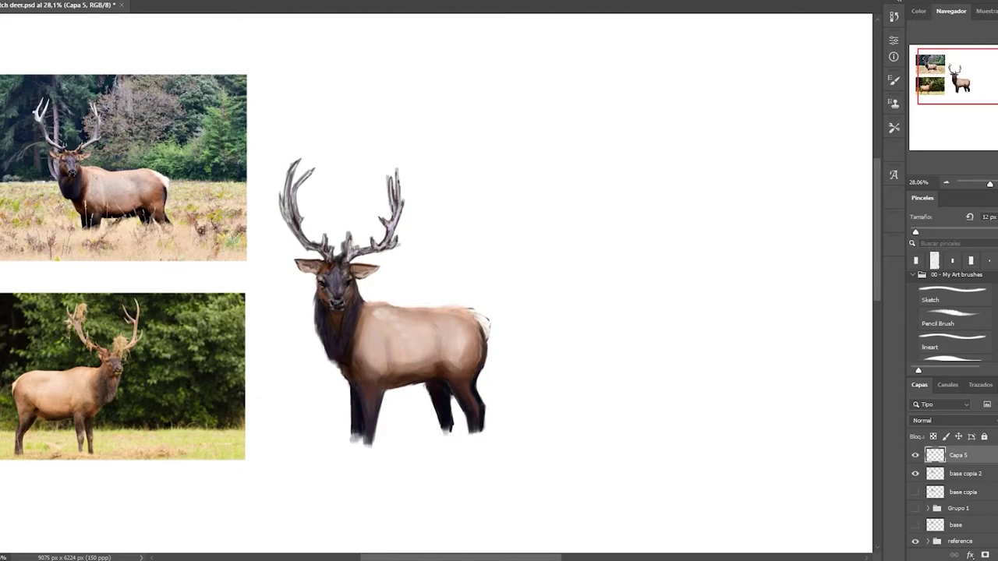
{"action": "left_click_drag", "start_coordinate": [327, 250], "coordinate": [329, 261]}
{"action": "right_click", "coordinate": [957, 456]}
{"action": "right_click", "coordinate": [957, 455]}
Step: Duplicate the antler layer, lighten the antler prongs and bases, and clean stray grey marks
{"action": "left_click", "coordinate": [924, 31]}
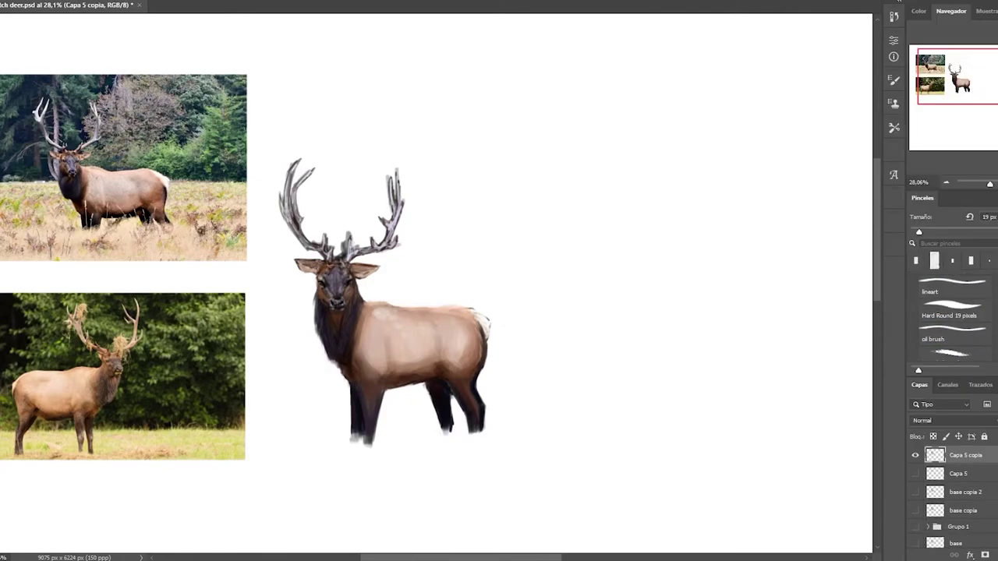
{"action": "scroll", "coordinate": [308, 239], "scroll_direction": "up", "scroll_amount": 5}
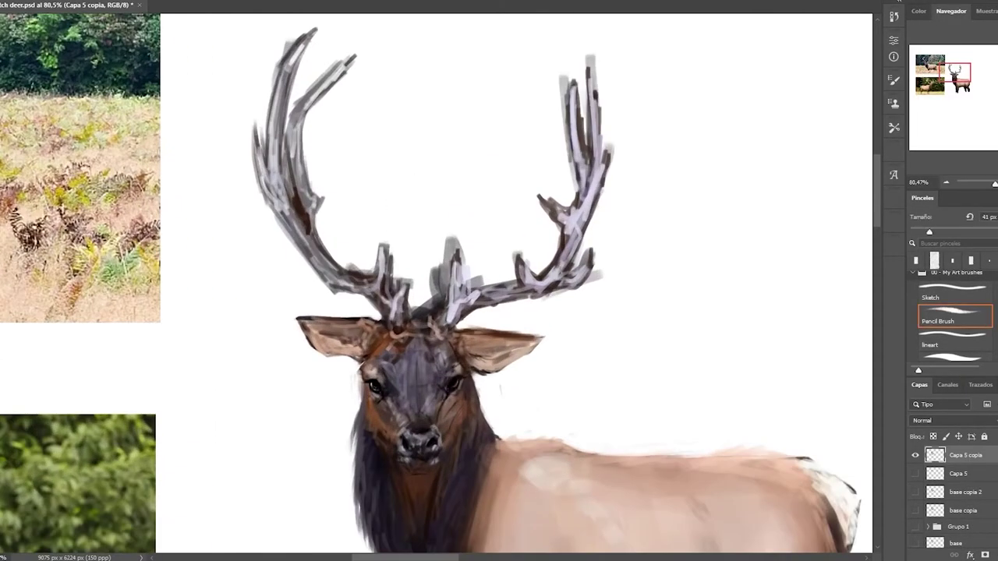
{"action": "left_click_drag", "start_coordinate": [312, 33], "coordinate": [262, 148]}
{"action": "mouse_move", "coordinate": [295, 108]}
{"action": "left_mouse_down"}
{"action": "mouse_move", "coordinate": [351, 60]}
{"action": "mouse_move", "coordinate": [314, 191]}
{"action": "left_mouse_up"}
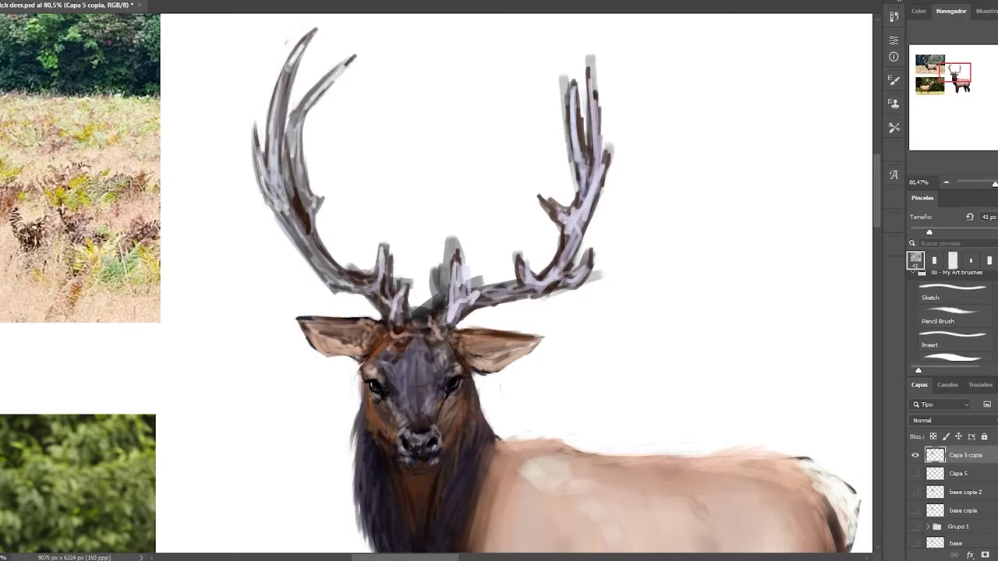
{"action": "left_click_drag", "start_coordinate": [347, 266], "coordinate": [411, 298]}
{"action": "mouse_move", "coordinate": [450, 247]}
{"action": "left_mouse_down"}
{"action": "mouse_move", "coordinate": [415, 315]}
{"action": "mouse_move", "coordinate": [554, 249]}
{"action": "mouse_move", "coordinate": [568, 78]}
{"action": "mouse_move", "coordinate": [568, 187]}
{"action": "left_mouse_up"}
{"action": "left_click_drag", "start_coordinate": [584, 85], "coordinate": [586, 148]}
{"action": "left_click_drag", "start_coordinate": [591, 55], "coordinate": [608, 184]}
{"action": "mouse_move", "coordinate": [577, 245]}
{"action": "left_mouse_down"}
{"action": "mouse_move", "coordinate": [600, 285]}
{"action": "mouse_move", "coordinate": [487, 304]}
{"action": "left_mouse_up"}
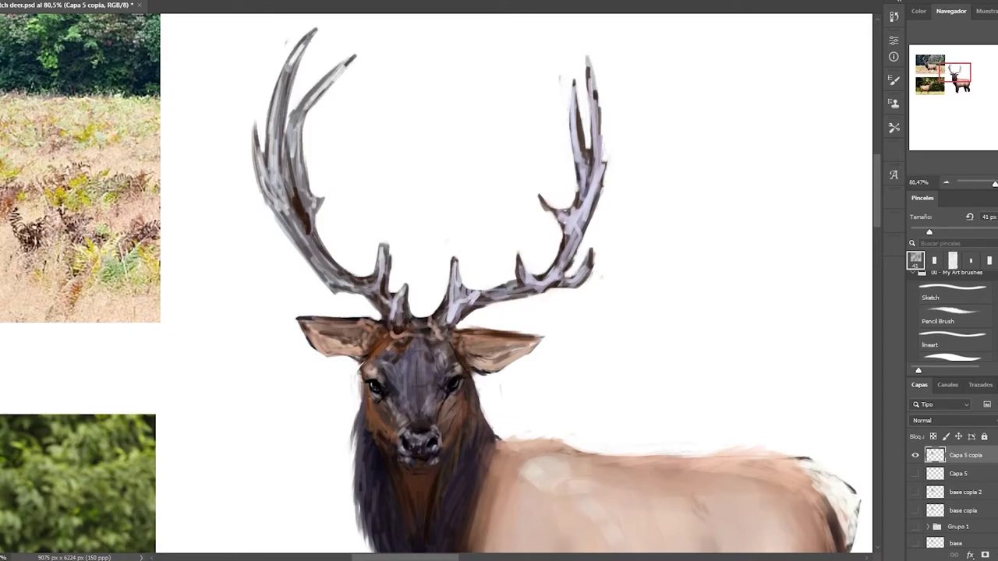
Step: With the 17 px Pencil Brush, darken the tines and edges of both antlers
{"action": "left_click", "coordinate": [953, 316]}
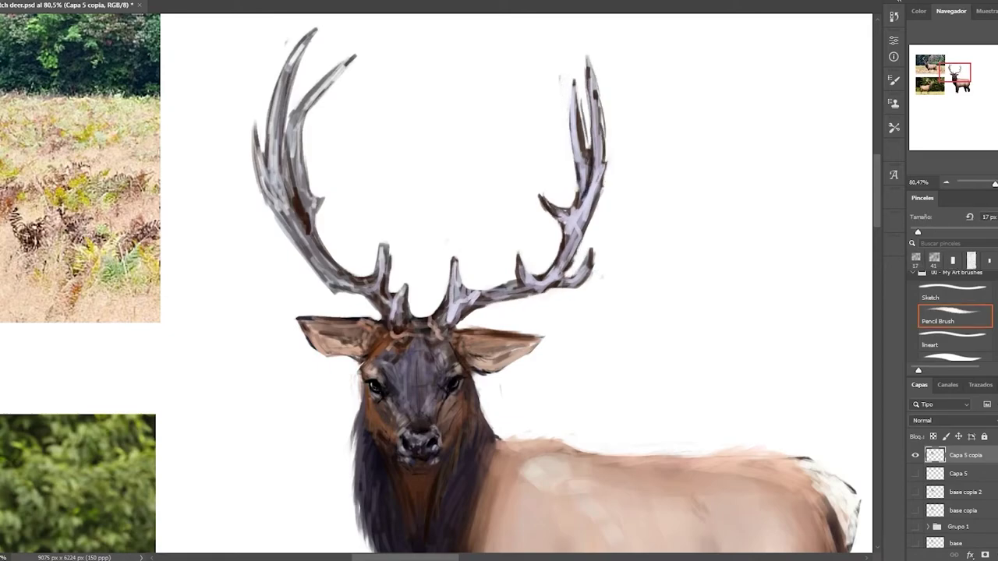
{"action": "left_click_drag", "start_coordinate": [611, 160], "coordinate": [597, 193]}
{"action": "mouse_move", "coordinate": [577, 72]}
{"action": "left_mouse_down"}
{"action": "mouse_move", "coordinate": [565, 144]}
{"action": "mouse_move", "coordinate": [572, 201]}
{"action": "mouse_move", "coordinate": [586, 106]}
{"action": "mouse_move", "coordinate": [604, 172]}
{"action": "left_mouse_up"}
{"action": "mouse_move", "coordinate": [581, 257]}
{"action": "left_mouse_down"}
{"action": "mouse_move", "coordinate": [514, 298]}
{"action": "mouse_move", "coordinate": [460, 316]}
{"action": "left_mouse_up"}
{"action": "mouse_move", "coordinate": [530, 269]}
{"action": "left_mouse_down"}
{"action": "mouse_move", "coordinate": [468, 280]}
{"action": "mouse_move", "coordinate": [458, 310]}
{"action": "left_mouse_up"}
{"action": "left_click_drag", "start_coordinate": [413, 285], "coordinate": [402, 316]}
{"action": "left_click_drag", "start_coordinate": [384, 239], "coordinate": [389, 290]}
{"action": "left_click_drag", "start_coordinate": [327, 291], "coordinate": [380, 316]}
{"action": "left_click_drag", "start_coordinate": [254, 124], "coordinate": [316, 271]}
{"action": "left_click_drag", "start_coordinate": [261, 141], "coordinate": [280, 181]}
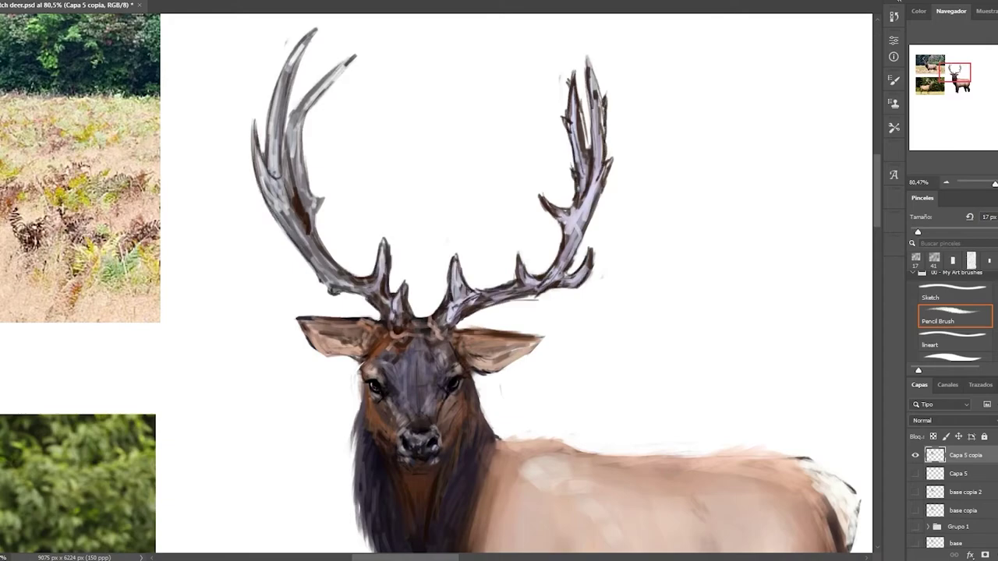
{"action": "left_click_drag", "start_coordinate": [312, 35], "coordinate": [285, 206]}
{"action": "left_click_drag", "start_coordinate": [355, 58], "coordinate": [304, 156]}
{"action": "left_click_drag", "start_coordinate": [315, 101], "coordinate": [320, 249]}
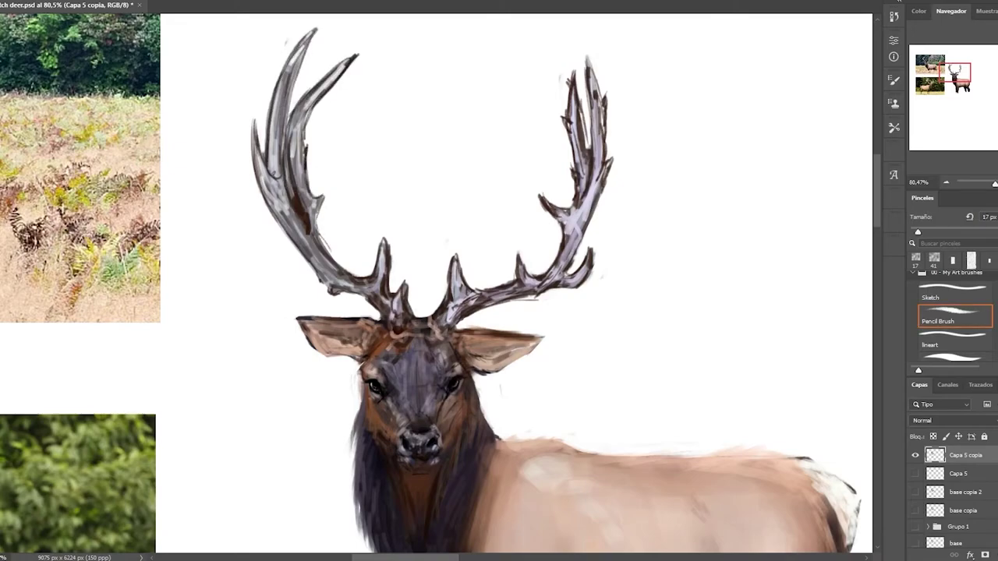
Step: Add highlights along the beams and tines of both antlers
{"action": "left_click_drag", "start_coordinate": [312, 32], "coordinate": [273, 165]}
{"action": "left_click_drag", "start_coordinate": [255, 131], "coordinate": [315, 267]}
{"action": "left_click_drag", "start_coordinate": [352, 59], "coordinate": [304, 187]}
{"action": "left_click_drag", "start_coordinate": [385, 242], "coordinate": [367, 284]}
{"action": "left_click_drag", "start_coordinate": [400, 289], "coordinate": [406, 314]}
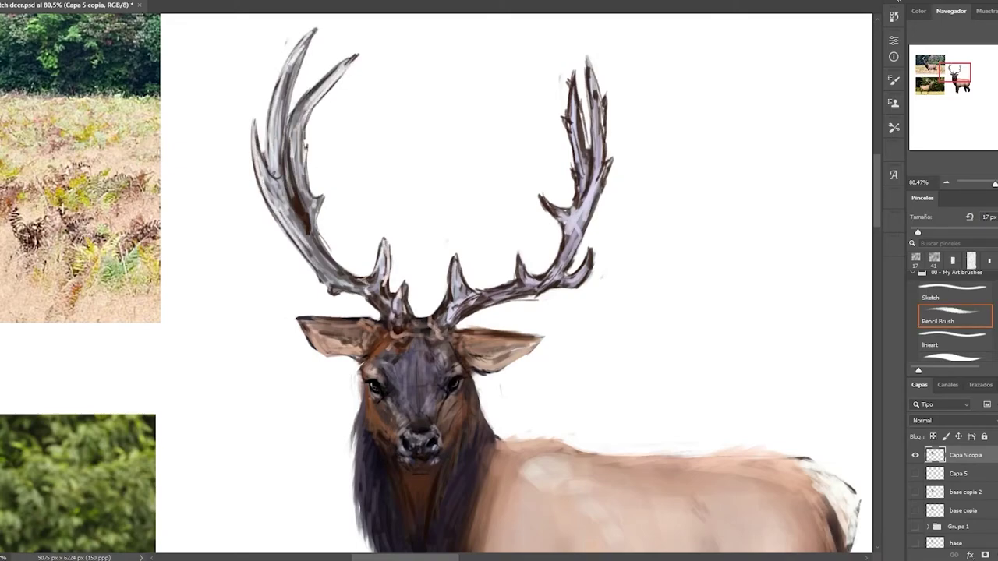
{"action": "left_click_drag", "start_coordinate": [454, 260], "coordinate": [459, 302]}
{"action": "left_click_drag", "start_coordinate": [537, 272], "coordinate": [491, 301]}
{"action": "left_click_drag", "start_coordinate": [594, 66], "coordinate": [546, 218]}
{"action": "left_click_drag", "start_coordinate": [613, 159], "coordinate": [573, 256]}
{"action": "left_click_drag", "start_coordinate": [577, 78], "coordinate": [577, 192]}
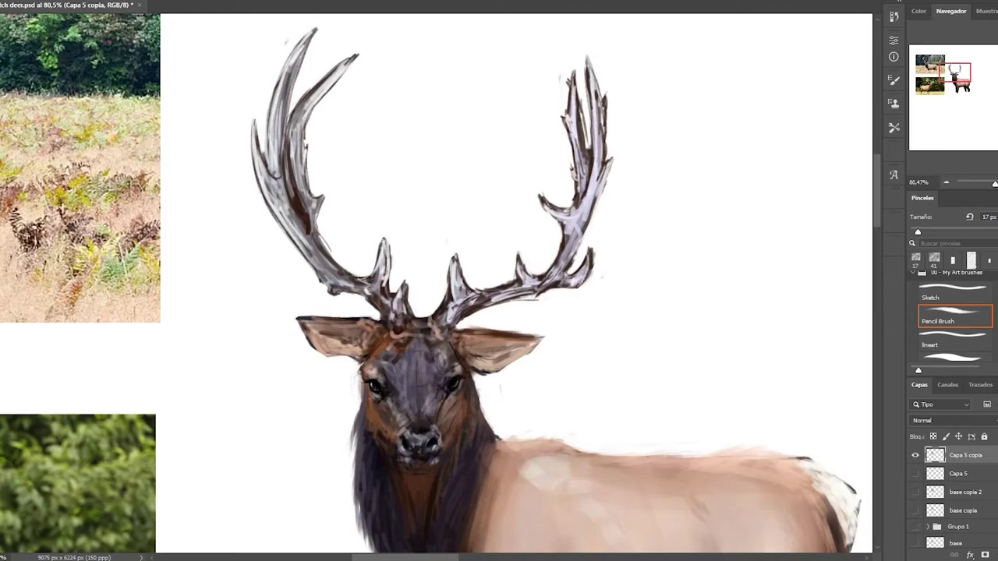
Step: Deepen and refine the shading along both antler beams
{"action": "left_click_drag", "start_coordinate": [297, 131], "coordinate": [300, 200]}
{"action": "mouse_move", "coordinate": [379, 303]}
{"action": "left_mouse_down"}
{"action": "mouse_move", "coordinate": [397, 326]}
{"action": "mouse_move", "coordinate": [452, 348]}
{"action": "left_mouse_up"}
{"action": "left_click_drag", "start_coordinate": [288, 120], "coordinate": [301, 222]}
{"action": "left_click_drag", "start_coordinate": [310, 97], "coordinate": [289, 192]}
{"action": "left_click_drag", "start_coordinate": [587, 154], "coordinate": [566, 240]}
{"action": "left_click_drag", "start_coordinate": [573, 274], "coordinate": [524, 284]}
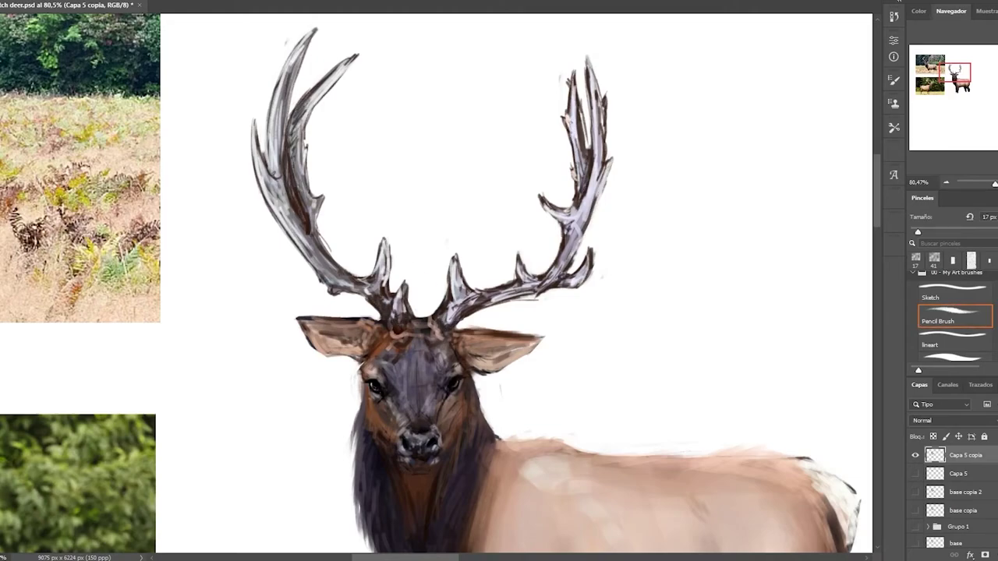
{"action": "left_click_drag", "start_coordinate": [304, 47], "coordinate": [283, 99]}
{"action": "left_click_drag", "start_coordinate": [338, 71], "coordinate": [304, 120]}
{"action": "left_click_drag", "start_coordinate": [327, 240], "coordinate": [368, 285]}
{"action": "mouse_move", "coordinate": [299, 208]}
{"action": "left_mouse_down"}
{"action": "mouse_move", "coordinate": [285, 224]}
{"action": "mouse_move", "coordinate": [296, 248]}
{"action": "left_mouse_up"}
Step: Shade the top edge and inner base of the ear
{"action": "left_click_drag", "start_coordinate": [476, 331], "coordinate": [529, 333]}
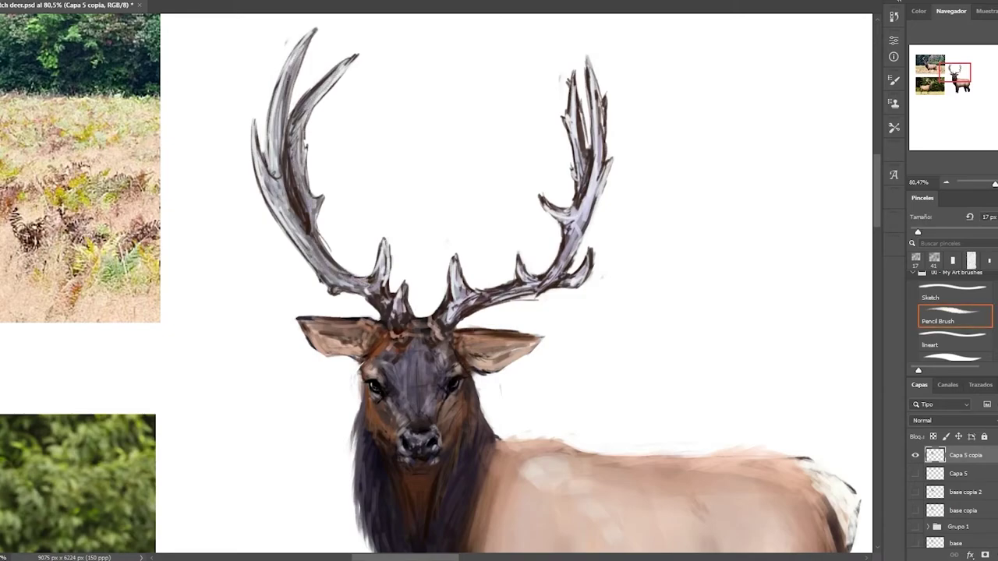
{"action": "mouse_move", "coordinate": [371, 344]}
{"action": "left_mouse_down"}
{"action": "mouse_move", "coordinate": [380, 350]}
{"action": "mouse_move", "coordinate": [373, 360]}
{"action": "left_mouse_up"}
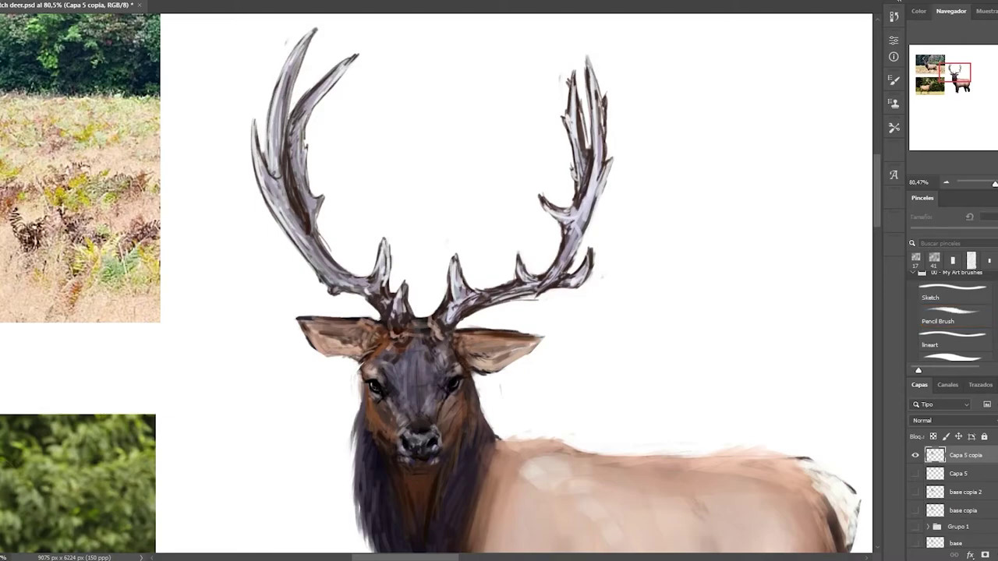
{"action": "scroll", "coordinate": [242, 320], "scroll_direction": "down", "scroll_amount": 5}
Step: On a new layer, paint a dark navy backdrop behind the elk
{"action": "key", "text": "ctrl+shift+alt+n"}
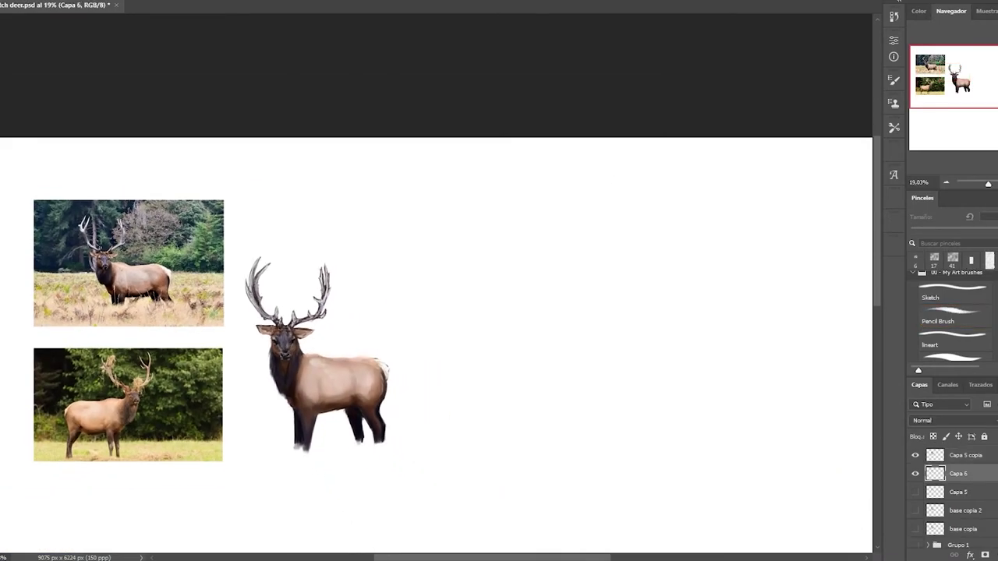
{"action": "key", "text": "alt+bracketright"}
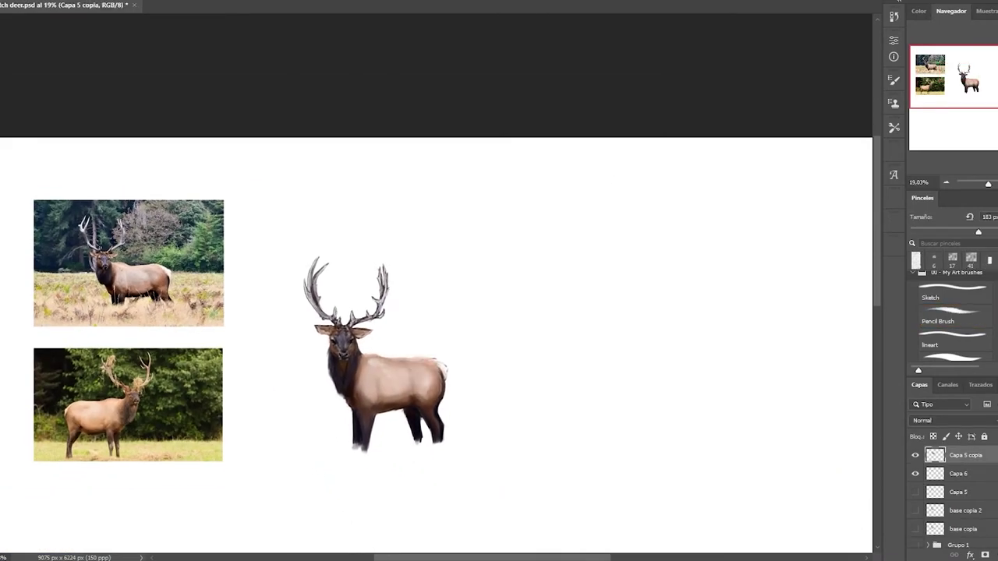
{"action": "left_click_drag", "start_coordinate": [303, 240], "coordinate": [290, 407]}
{"action": "key", "text": "ctrl+z"}
{"action": "key", "text": "alt+bracketleft"}
{"action": "left_click_drag", "start_coordinate": [258, 241], "coordinate": [499, 467]}
{"action": "left_click_drag", "start_coordinate": [242, 226], "coordinate": [468, 460]}
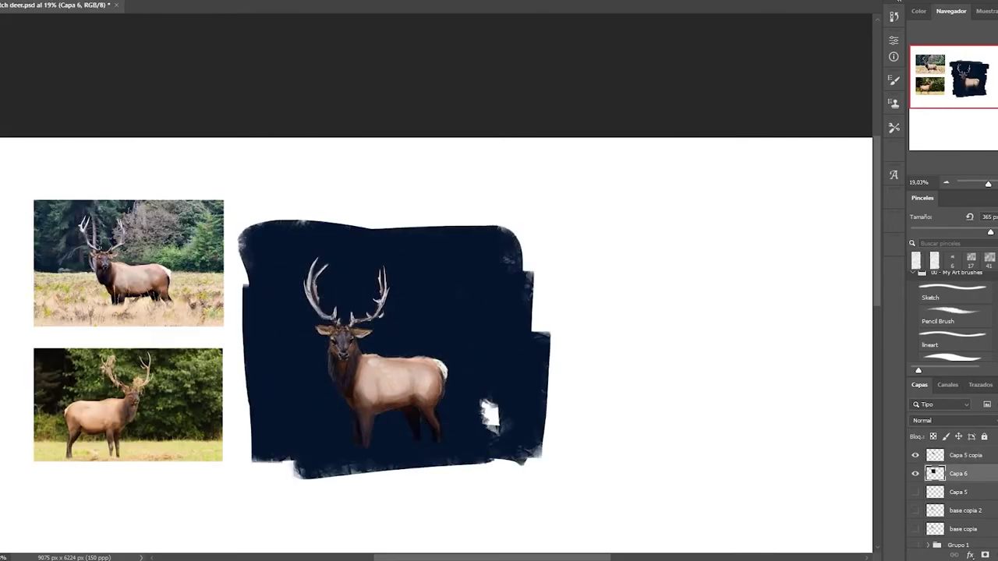
{"action": "left_click_drag", "start_coordinate": [375, 226], "coordinate": [546, 460]}
{"action": "left_click_drag", "start_coordinate": [237, 242], "coordinate": [238, 440]}
Step: Lay a light tan ground across the lower half on its own layer
{"action": "mouse_move", "coordinate": [242, 398]}
{"action": "left_mouse_down"}
{"action": "mouse_move", "coordinate": [538, 401]}
{"action": "mouse_move", "coordinate": [565, 437]}
{"action": "left_mouse_up"}
{"action": "key", "text": "bracketright"}
{"action": "key", "text": "bracketright"}
{"action": "key", "text": "bracketright"}
{"action": "key", "text": "ctrl+shift+alt+n"}
{"action": "left_click_drag", "start_coordinate": [233, 377], "coordinate": [563, 510]}
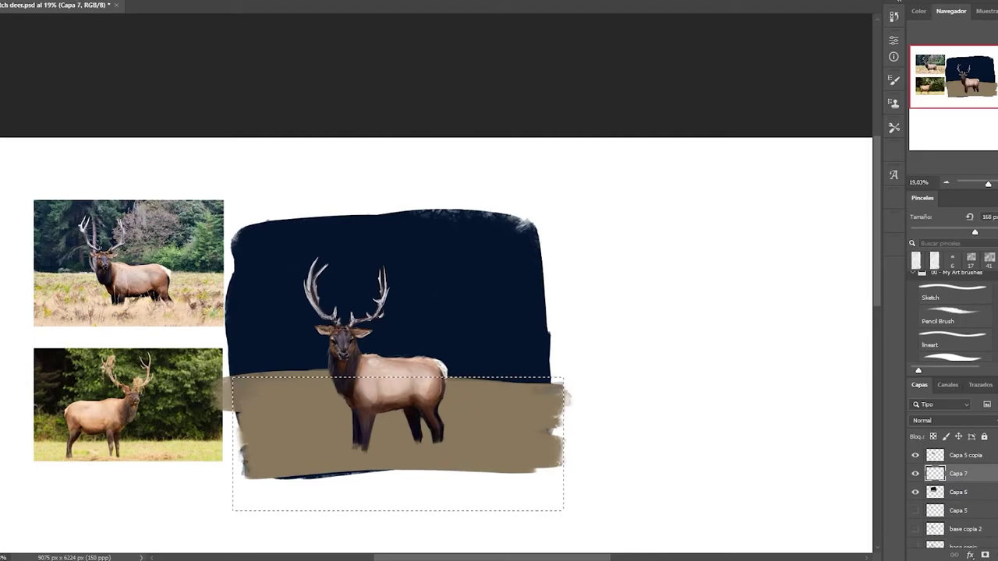
{"action": "left_click_drag", "start_coordinate": [234, 389], "coordinate": [561, 394]}
{"action": "left_click_drag", "start_coordinate": [233, 413], "coordinate": [561, 440]}
{"action": "left_click_drag", "start_coordinate": [234, 467], "coordinate": [561, 499]}
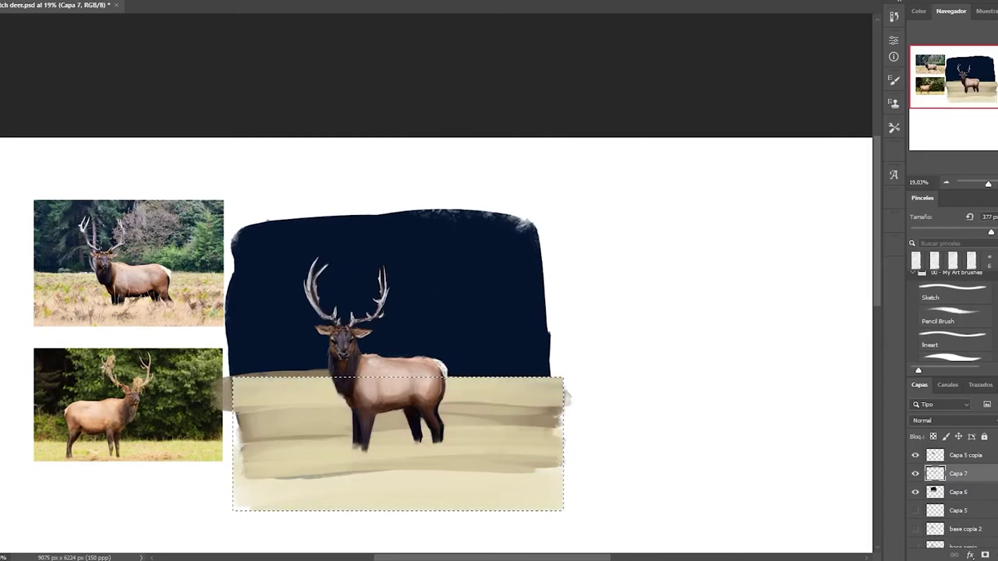
{"action": "left_click_drag", "start_coordinate": [265, 425], "coordinate": [562, 429]}
{"action": "left_click_drag", "start_coordinate": [234, 382], "coordinate": [546, 468]}
Step: On a new layer beneath the ground, paint grey then green foliage right of the elk
{"action": "key", "text": "ctrl+shift+alt+n"}
{"action": "key", "text": "ctrl+bracketleft"}
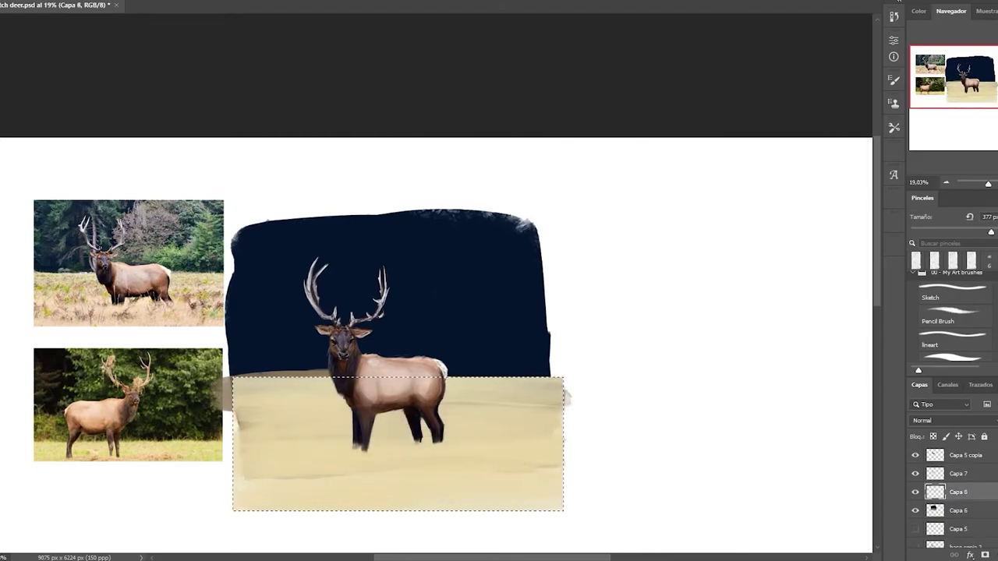
{"action": "key", "text": "ctrl+d"}
{"action": "mouse_move", "coordinate": [413, 249]}
{"action": "left_mouse_down"}
{"action": "mouse_move", "coordinate": [413, 328]}
{"action": "mouse_move", "coordinate": [480, 362]}
{"action": "left_mouse_up"}
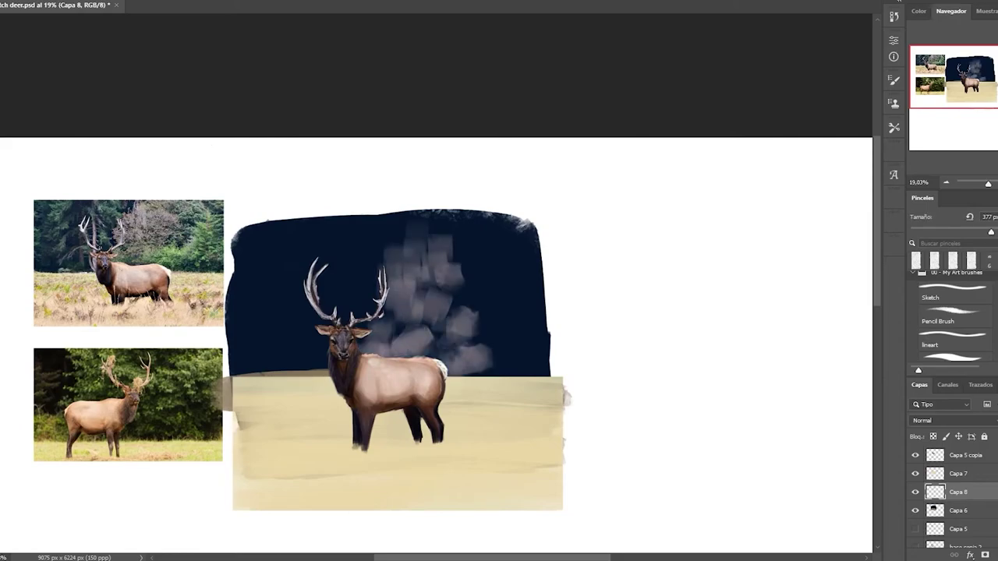
{"action": "left_click_drag", "start_coordinate": [406, 218], "coordinate": [437, 265]}
{"action": "scroll", "coordinate": [951, 320], "scroll_direction": "down", "scroll_amount": 2}
{"action": "left_click_drag", "start_coordinate": [440, 300], "coordinate": [459, 335]}
{"action": "left_click_drag", "start_coordinate": [456, 234], "coordinate": [507, 328]}
{"action": "left_click_drag", "start_coordinate": [420, 355], "coordinate": [542, 249]}
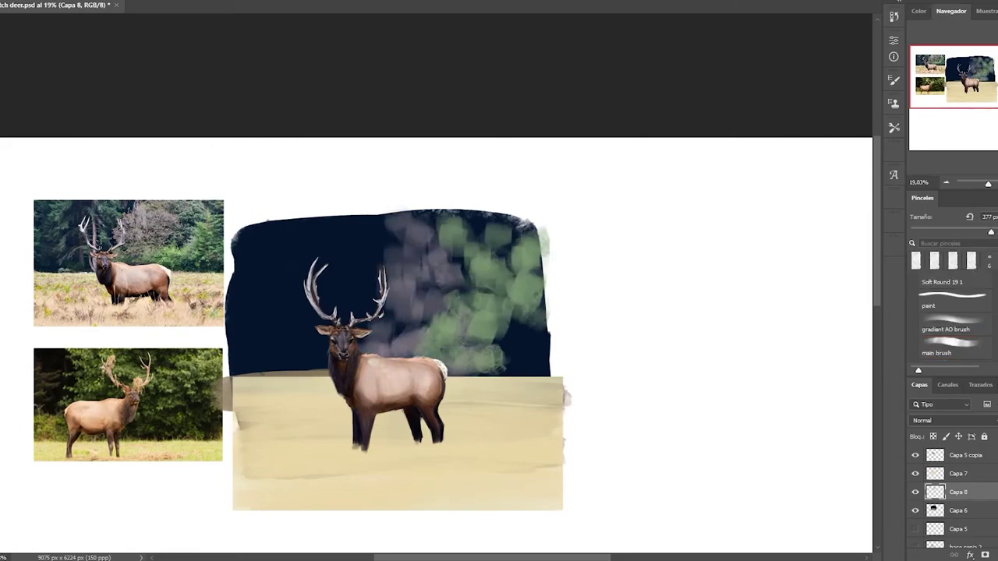
{"action": "mouse_move", "coordinate": [456, 367]}
{"action": "left_mouse_down"}
{"action": "mouse_move", "coordinate": [499, 319]}
{"action": "mouse_move", "coordinate": [514, 234]}
{"action": "left_mouse_up"}
Step: Sample a reference green for foliage at the right edge, then dab light speckles over the foliage
{"action": "left_click", "coordinate": [204, 261], "text": "alt"}
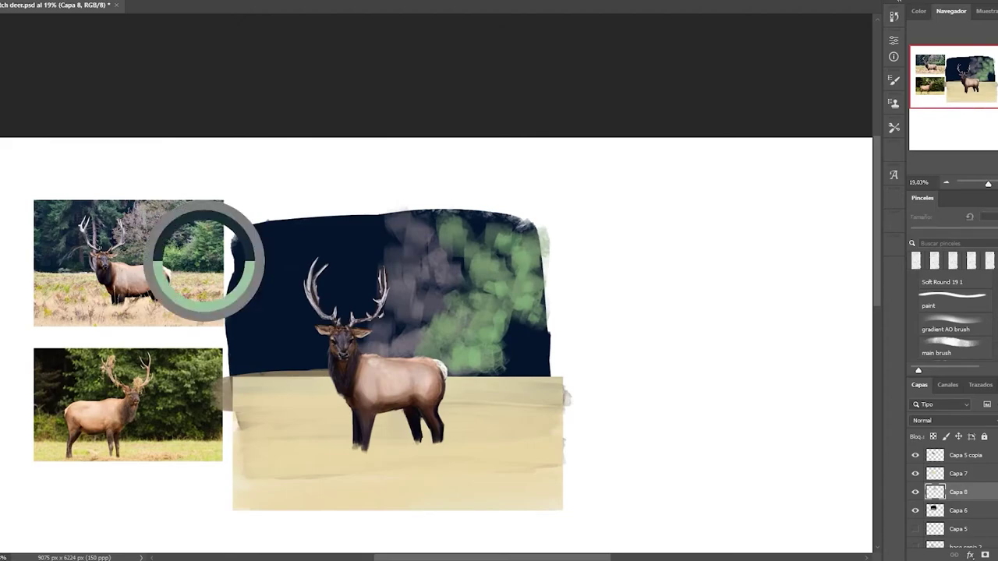
{"action": "mouse_move", "coordinate": [505, 312]}
{"action": "left_mouse_down"}
{"action": "mouse_move", "coordinate": [484, 351]}
{"action": "mouse_move", "coordinate": [433, 370]}
{"action": "left_mouse_up"}
{"action": "mouse_move", "coordinate": [491, 359]}
{"action": "left_mouse_down"}
{"action": "mouse_move", "coordinate": [538, 304]}
{"action": "mouse_move", "coordinate": [505, 340]}
{"action": "mouse_move", "coordinate": [538, 339]}
{"action": "mouse_move", "coordinate": [544, 365]}
{"action": "mouse_move", "coordinate": [512, 323]}
{"action": "left_mouse_up"}
{"action": "key", "text": "bracketleft"}
{"action": "key", "text": "bracketleft"}
{"action": "key", "text": "bracketleft"}
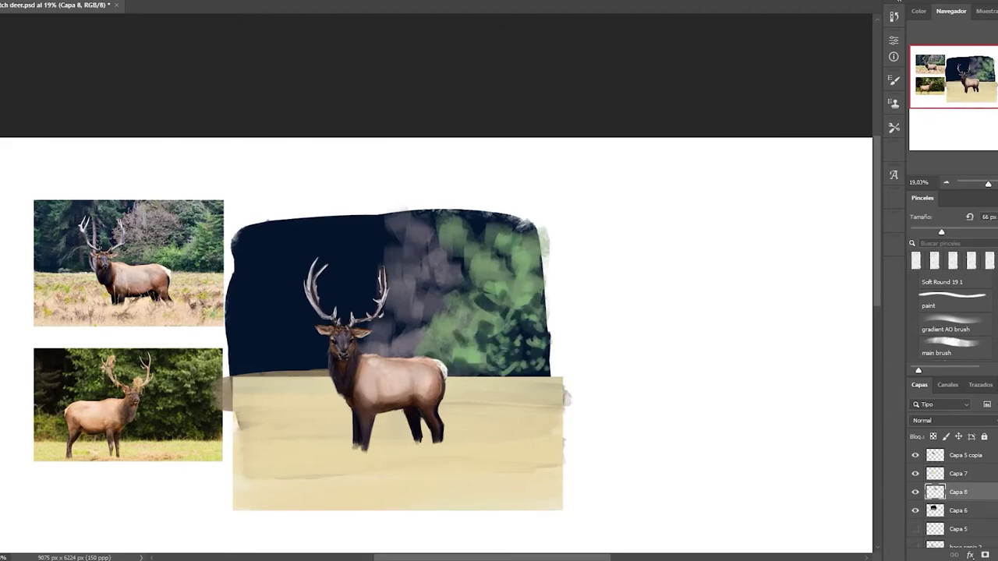
{"action": "mouse_move", "coordinate": [499, 218]}
{"action": "left_mouse_down"}
{"action": "mouse_move", "coordinate": [457, 261]}
{"action": "mouse_move", "coordinate": [405, 227]}
{"action": "left_mouse_up"}
{"action": "left_click_drag", "start_coordinate": [394, 281], "coordinate": [371, 328]}
{"action": "left_click_drag", "start_coordinate": [467, 289], "coordinate": [440, 328]}
{"action": "left_click_drag", "start_coordinate": [425, 250], "coordinate": [398, 328]}
Step: With a textured brush, paint dark and light tree trunks and dark green foliage on the left
{"action": "left_click", "coordinate": [952, 260]}
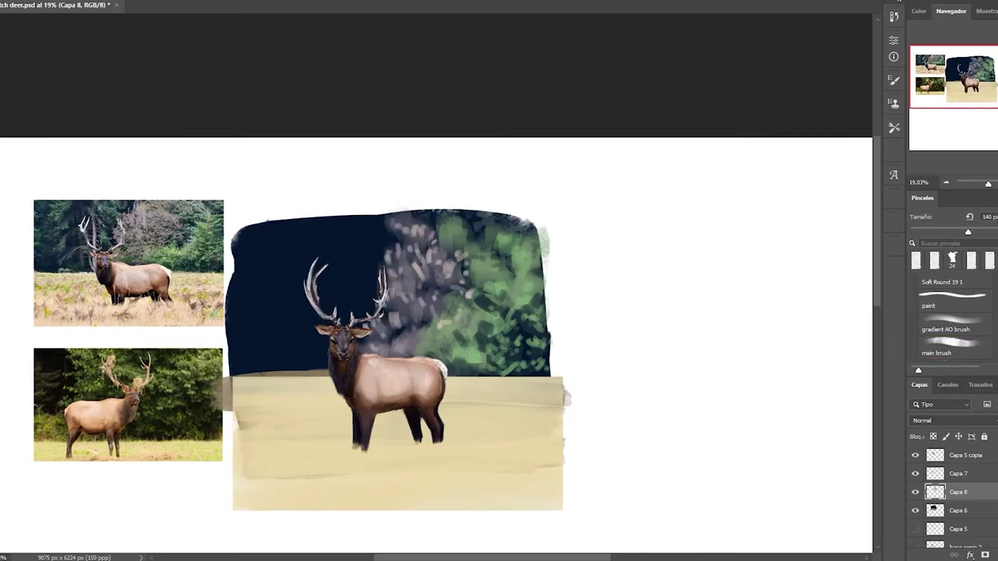
{"action": "left_click_drag", "start_coordinate": [343, 226], "coordinate": [339, 316]}
{"action": "left_click_drag", "start_coordinate": [302, 209], "coordinate": [302, 373]}
{"action": "left_click_drag", "start_coordinate": [295, 227], "coordinate": [249, 316]}
{"action": "left_click_drag", "start_coordinate": [238, 280], "coordinate": [304, 366]}
{"action": "mouse_move", "coordinate": [366, 308]}
{"action": "left_mouse_down"}
{"action": "mouse_move", "coordinate": [390, 245]}
{"action": "mouse_move", "coordinate": [321, 257]}
{"action": "left_mouse_up"}
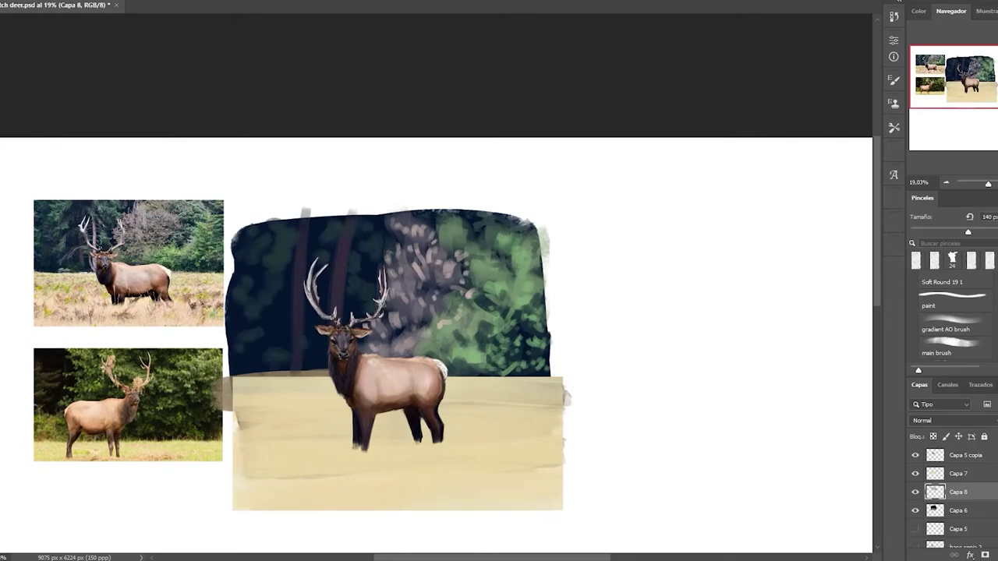
{"action": "left_click_drag", "start_coordinate": [327, 222], "coordinate": [298, 357]}
Step: Add thin light trunks and light dabs across the dark background
{"action": "key", "text": "e"}
{"action": "left_click_drag", "start_coordinate": [336, 248], "coordinate": [340, 306]}
{"action": "key", "text": "bracketright"}
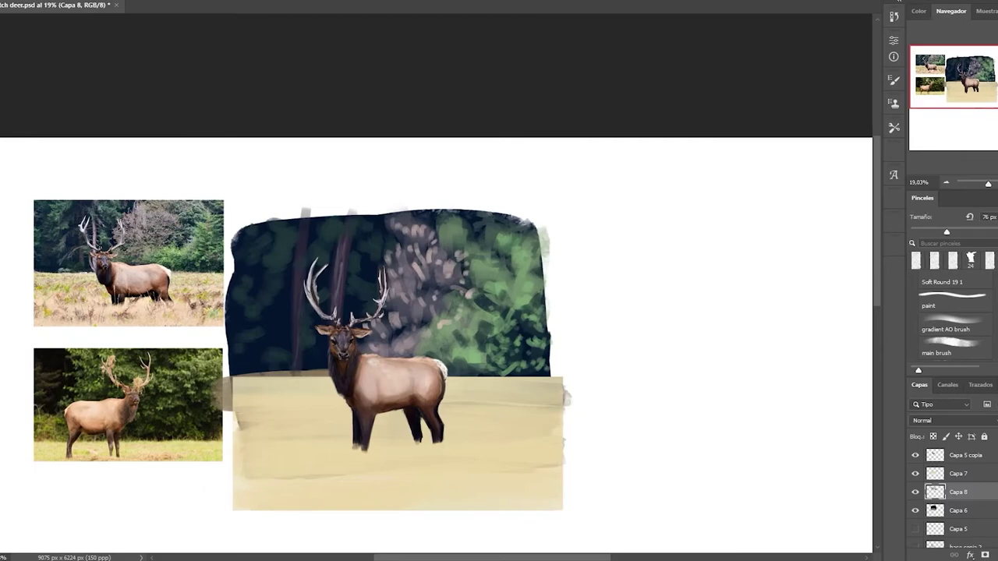
{"action": "mouse_move", "coordinate": [327, 243]}
{"action": "left_mouse_down"}
{"action": "mouse_move", "coordinate": [314, 265]}
{"action": "mouse_move", "coordinate": [351, 296]}
{"action": "left_mouse_up"}
{"action": "left_click_drag", "start_coordinate": [373, 227], "coordinate": [389, 251]}
{"action": "left_click_drag", "start_coordinate": [270, 368], "coordinate": [291, 365]}
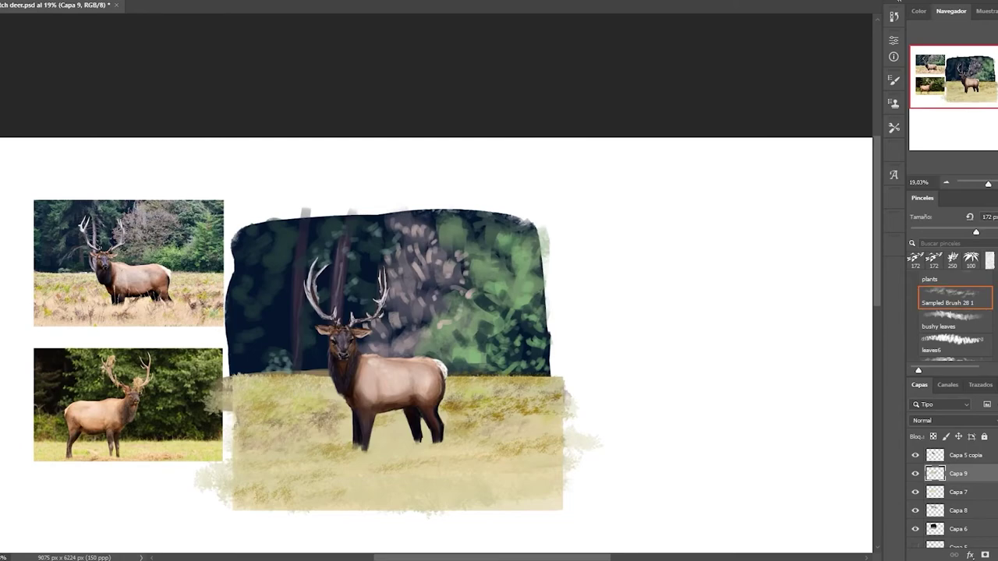
Step: Stamp a weeds cluster on the meadow, add a grass layer, and undo a bad grass stroke
{"action": "left_click", "coordinate": [955, 347]}
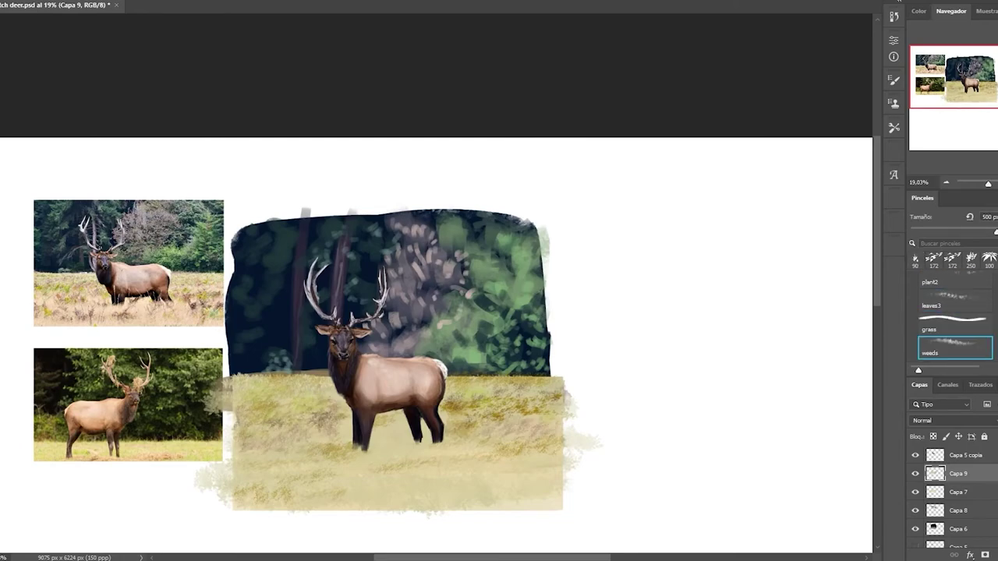
{"action": "left_click", "coordinate": [497, 430]}
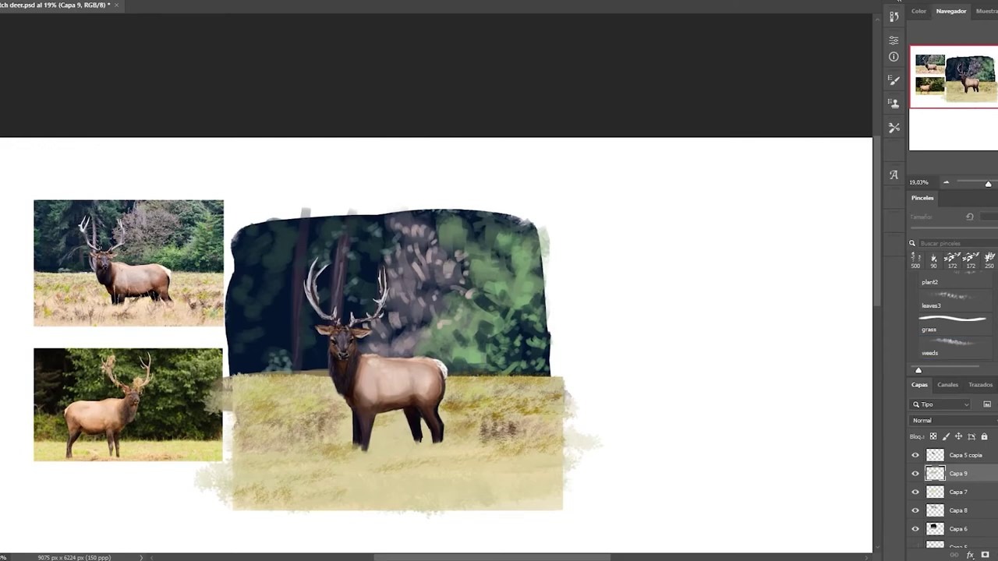
{"action": "key", "text": "ctrl+shift+alt+n"}
{"action": "key", "text": "period"}
{"action": "key", "text": "period"}
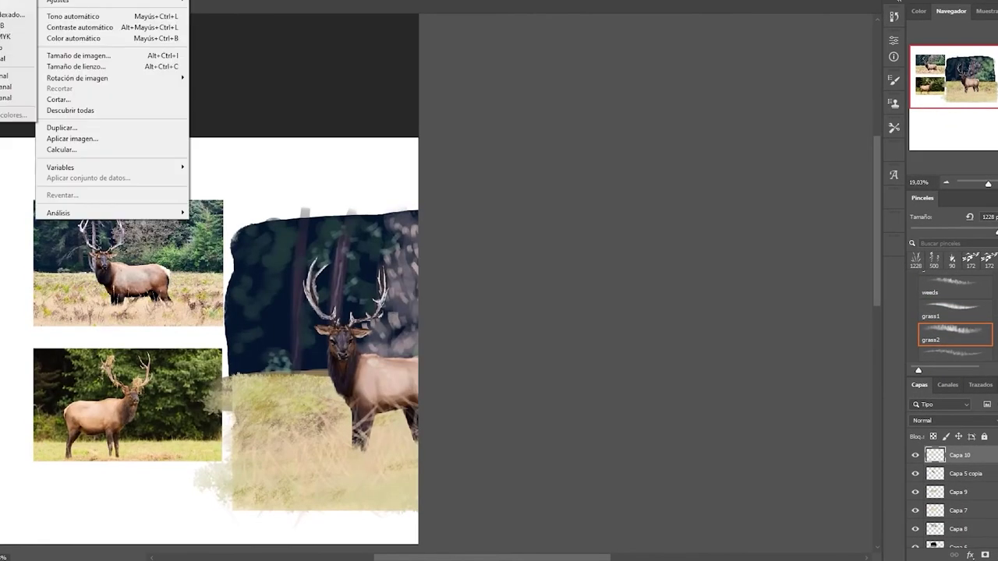
{"action": "key", "text": "ctrl+z"}
{"action": "left_click", "coordinate": [893, 16]}
{"action": "key", "text": "period"}
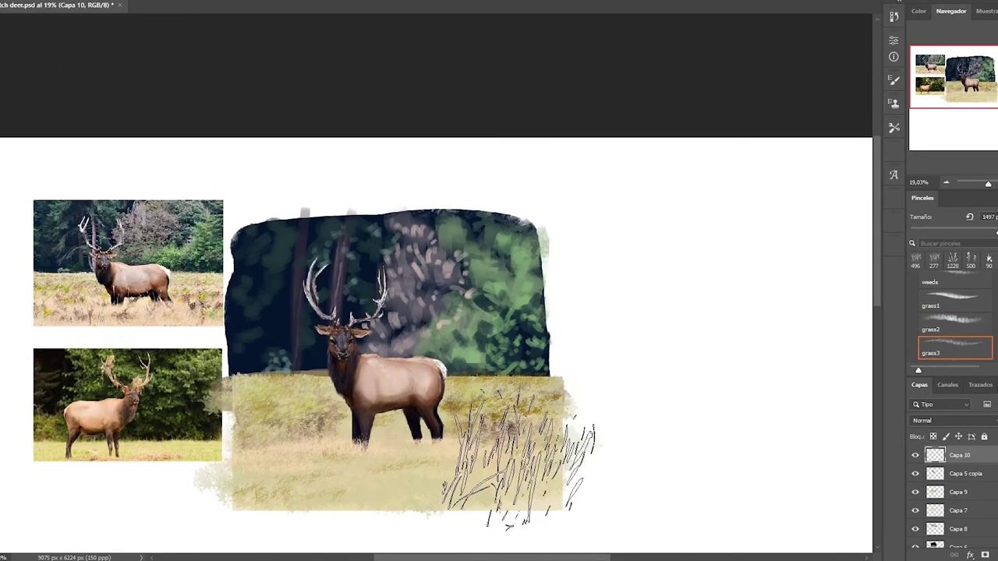
Step: Paint grass3 blades across the lower meadow, along the horizon and around the elk's legs
{"action": "left_click_drag", "start_coordinate": [483, 468], "coordinate": [351, 468]}
{"action": "key", "text": "ctrl+shift+alt+n"}
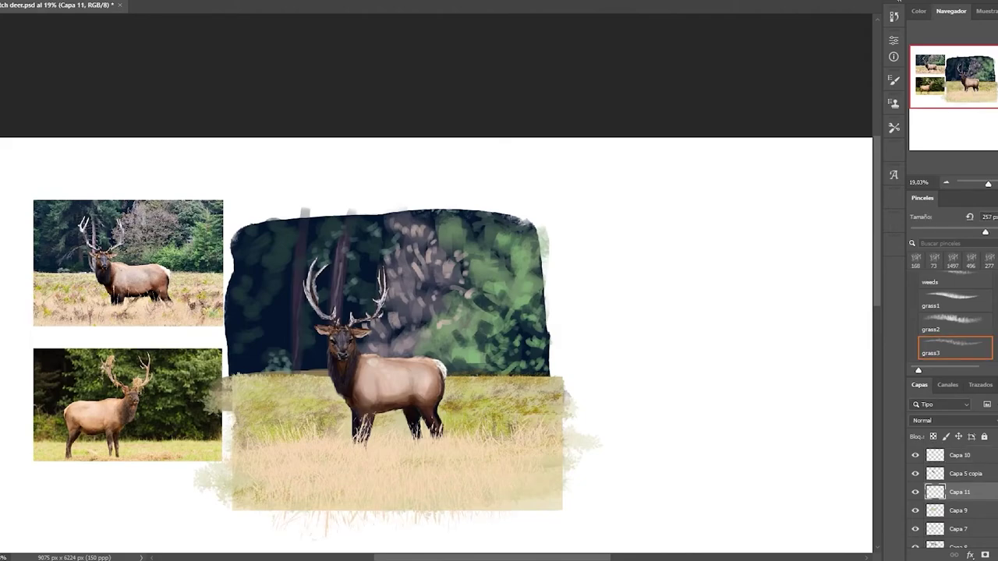
{"action": "left_click_drag", "start_coordinate": [245, 374], "coordinate": [329, 374]}
{"action": "left_click_drag", "start_coordinate": [211, 374], "coordinate": [545, 376]}
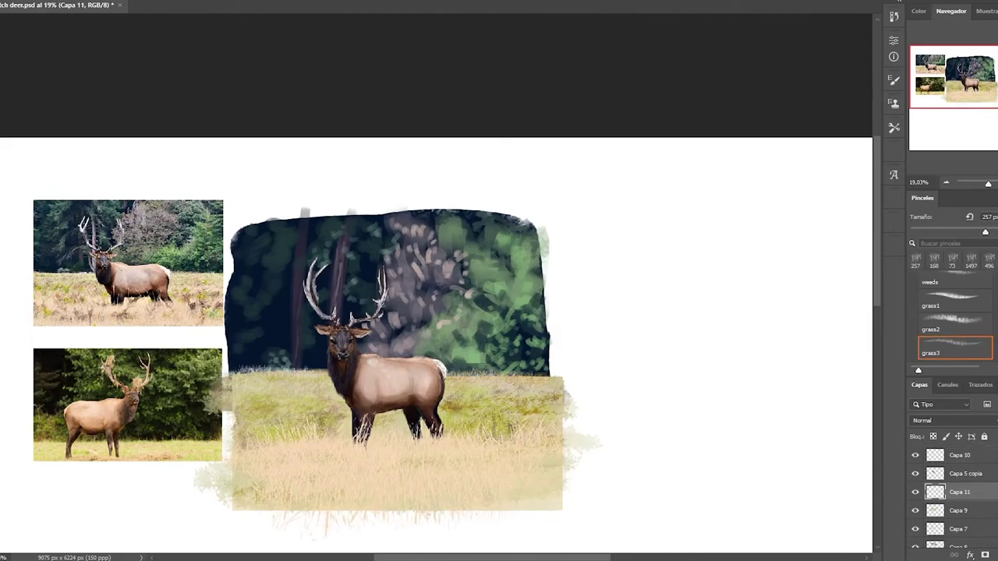
{"action": "key", "text": "alt+bracketleft"}
{"action": "key", "text": "alt+bracketleft"}
{"action": "key", "text": "alt+bracketleft"}
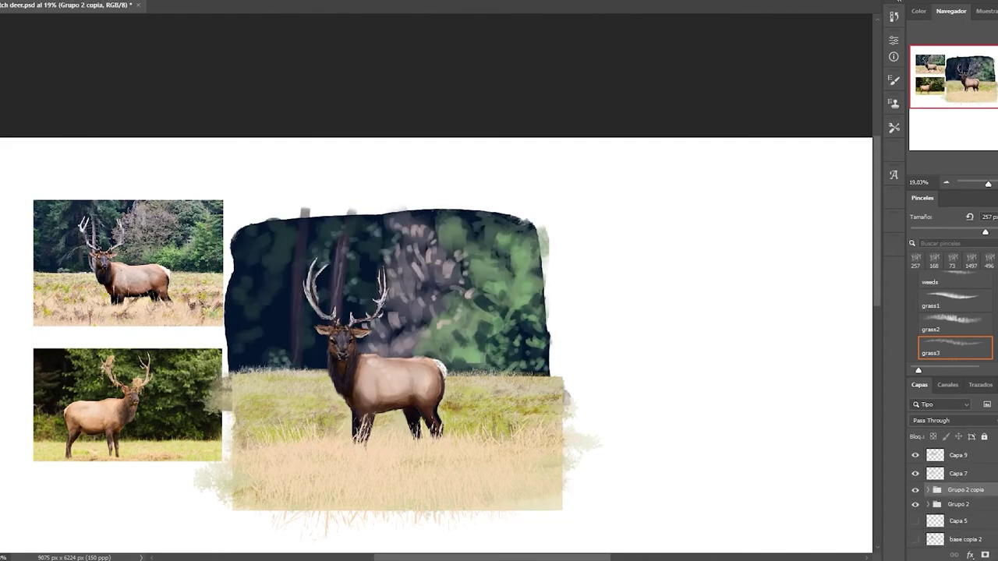
Step: Blur the selected upper background area and add a new layer for leaf textures
{"action": "left_click", "coordinate": [207, 1]}
{"action": "left_click_drag", "start_coordinate": [213, 170], "coordinate": [591, 381]}
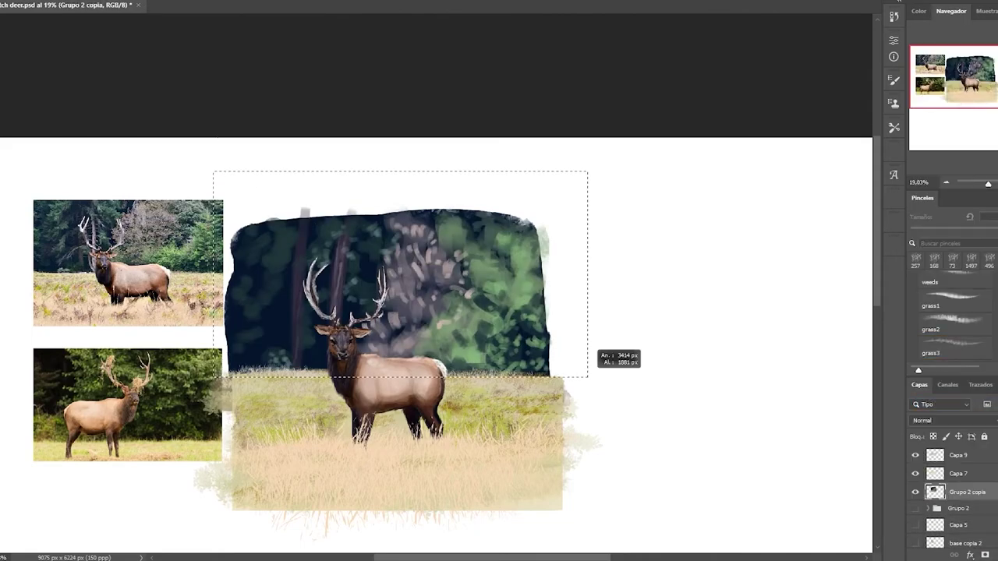
{"action": "key", "text": "ctrl+f"}
{"action": "key", "text": "ctrl+shift+alt+n"}
{"action": "left_click", "coordinate": [955, 317]}
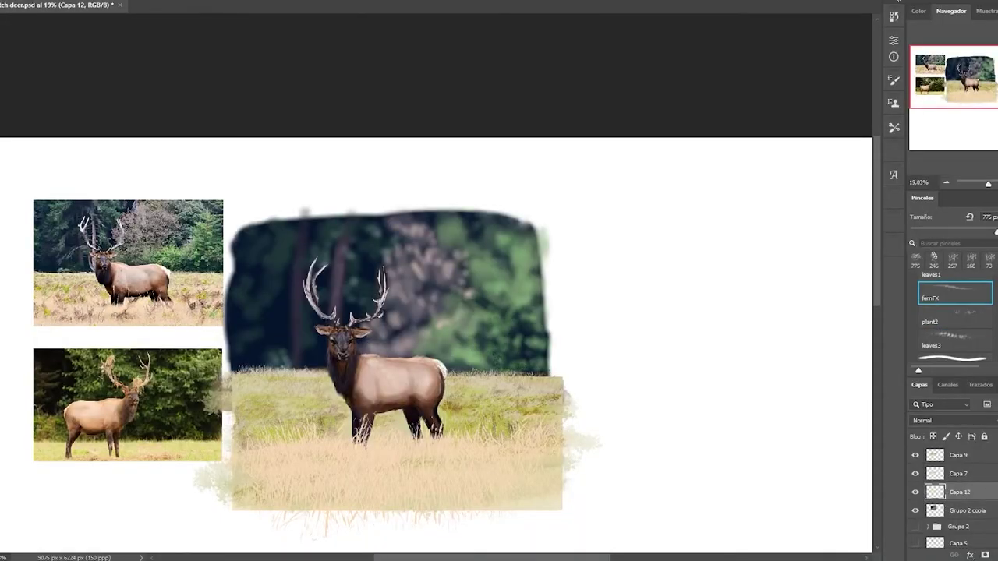
Step: Paint a leaves2 stroke, then set up the leaves5 brush enlarged to 221 px
{"action": "scroll", "coordinate": [954, 311], "scroll_direction": "up", "scroll_amount": 2}
{"action": "left_click", "coordinate": [955, 282]}
{"action": "mouse_move", "coordinate": [445, 242]}
{"action": "left_mouse_down"}
{"action": "mouse_move", "coordinate": [467, 335]}
{"action": "mouse_move", "coordinate": [518, 273]}
{"action": "mouse_move", "coordinate": [491, 214]}
{"action": "mouse_move", "coordinate": [452, 358]}
{"action": "left_mouse_up"}
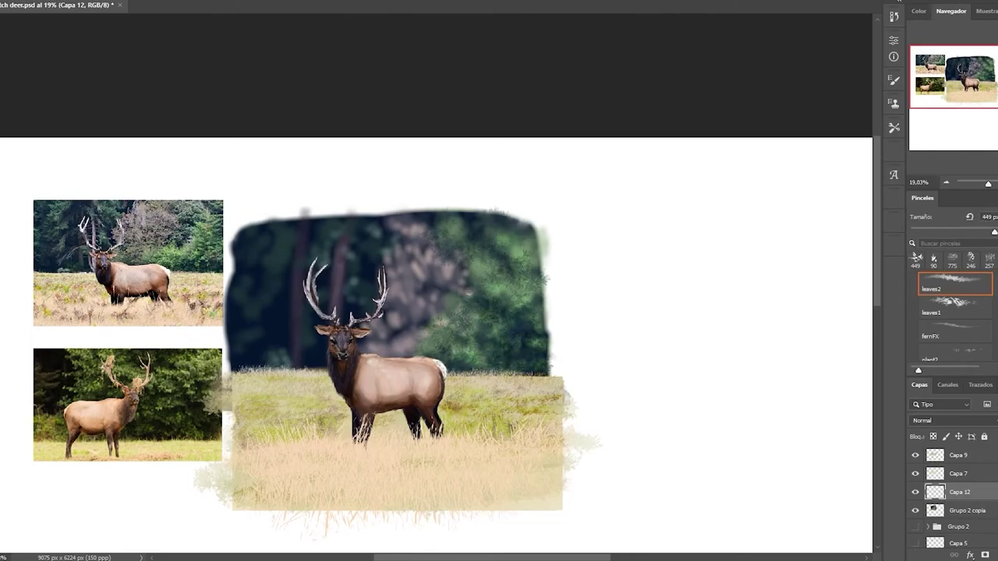
{"action": "scroll", "coordinate": [955, 312], "scroll_direction": "up", "scroll_amount": 2}
{"action": "left_click", "coordinate": [955, 297]}
{"action": "scroll", "coordinate": [955, 312], "scroll_direction": "up", "scroll_amount": 1}
{"action": "left_click", "coordinate": [955, 282]}
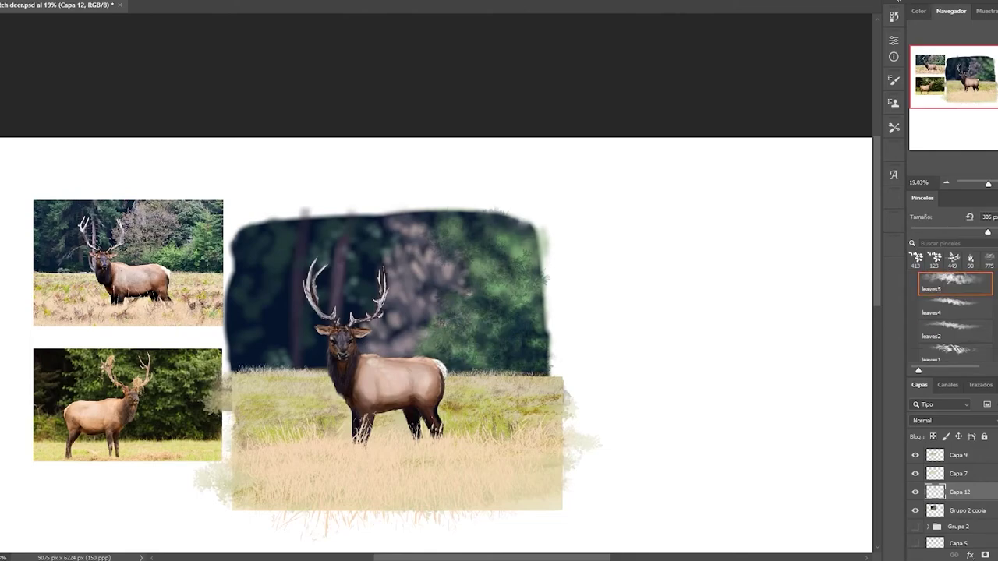
{"action": "left_click", "coordinate": [955, 282]}
{"action": "key", "text": "F5"}
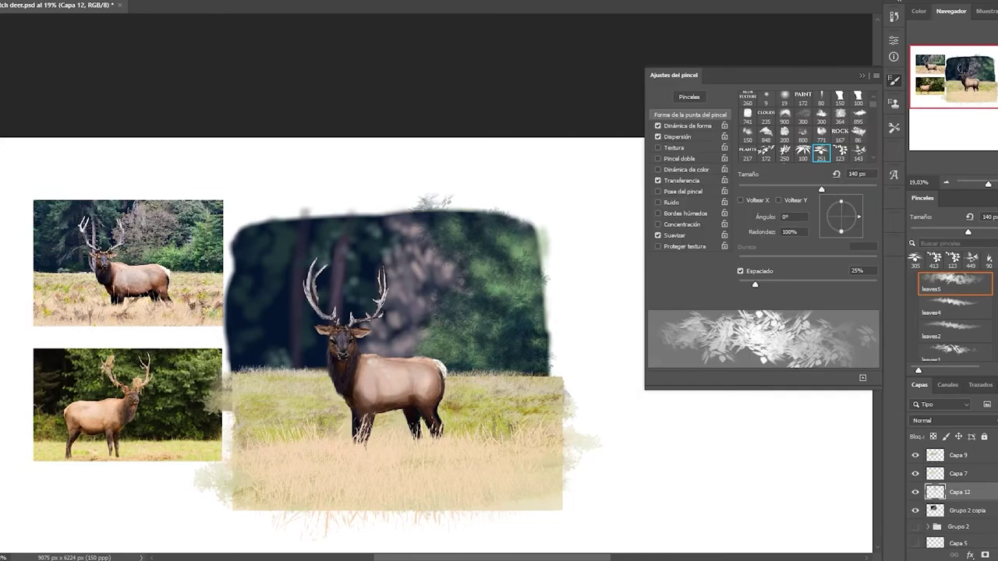
{"action": "key", "text": "F5"}
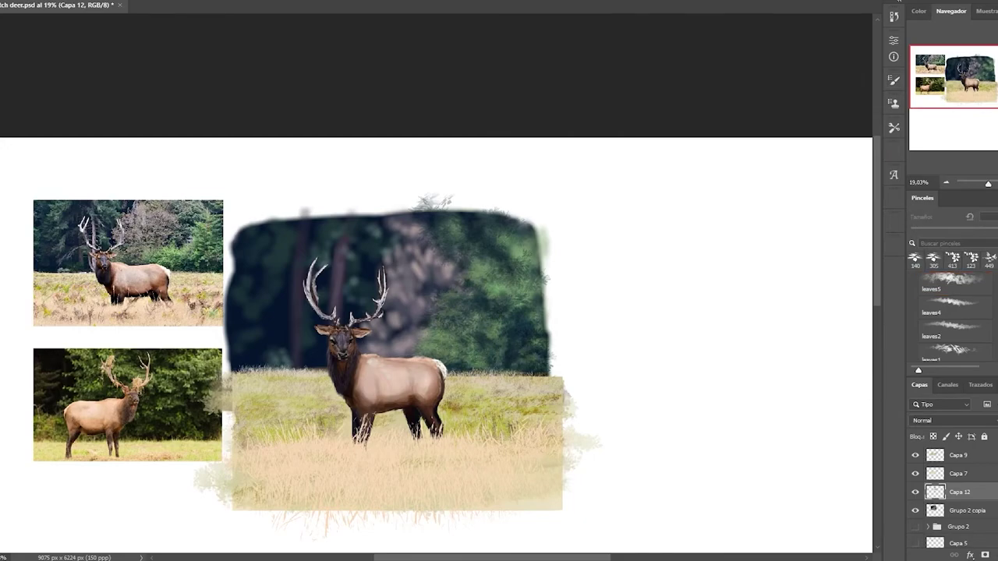
{"action": "left_click_drag", "start_coordinate": [468, 281], "coordinate": [421, 326]}
Step: Paint pale leaf texture over the trees behind the elk and near its neck and chest
{"action": "left_click_drag", "start_coordinate": [968, 231], "coordinate": [984, 232]}
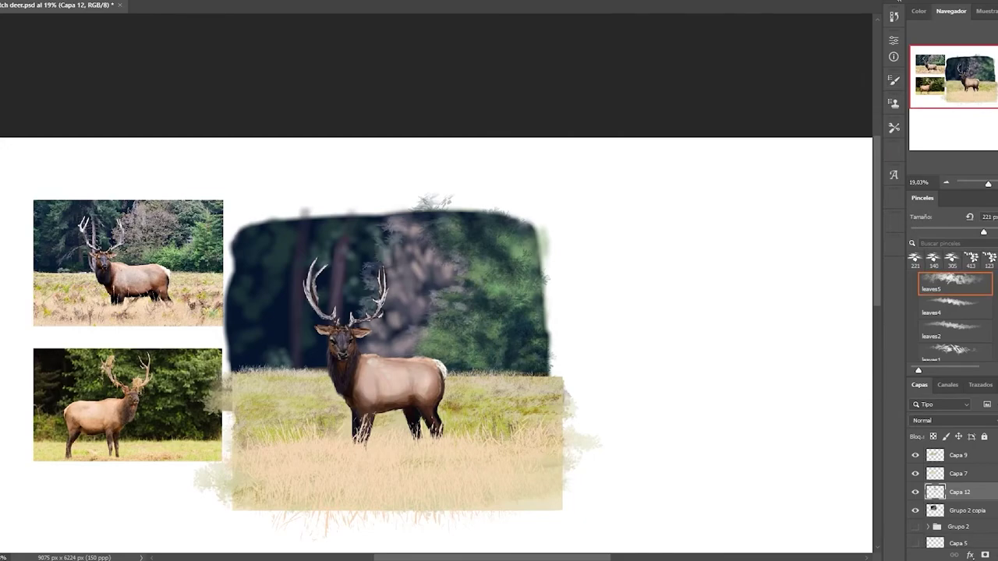
{"action": "left_click_drag", "start_coordinate": [389, 223], "coordinate": [421, 304]}
{"action": "mouse_move", "coordinate": [389, 257]}
{"action": "left_mouse_down"}
{"action": "mouse_move", "coordinate": [436, 296]}
{"action": "mouse_move", "coordinate": [421, 320]}
{"action": "mouse_move", "coordinate": [437, 335]}
{"action": "mouse_move", "coordinate": [483, 284]}
{"action": "mouse_move", "coordinate": [444, 234]}
{"action": "mouse_move", "coordinate": [413, 234]}
{"action": "mouse_move", "coordinate": [382, 273]}
{"action": "left_mouse_up"}
{"action": "left_click_drag", "start_coordinate": [437, 249], "coordinate": [468, 248]}
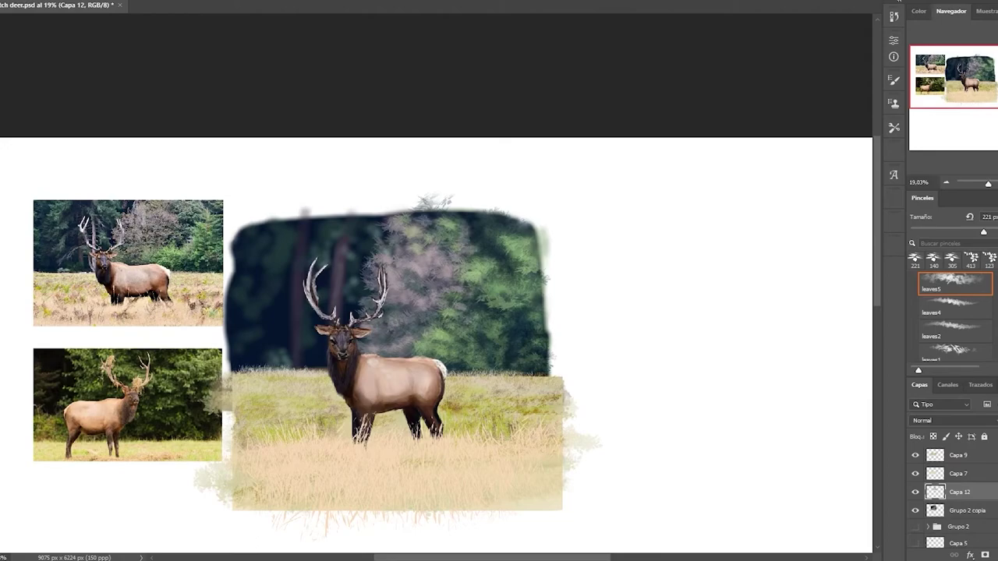
{"action": "mouse_move", "coordinate": [377, 343]}
{"action": "left_mouse_down"}
{"action": "mouse_move", "coordinate": [413, 326]}
{"action": "mouse_move", "coordinate": [469, 330]}
{"action": "left_mouse_up"}
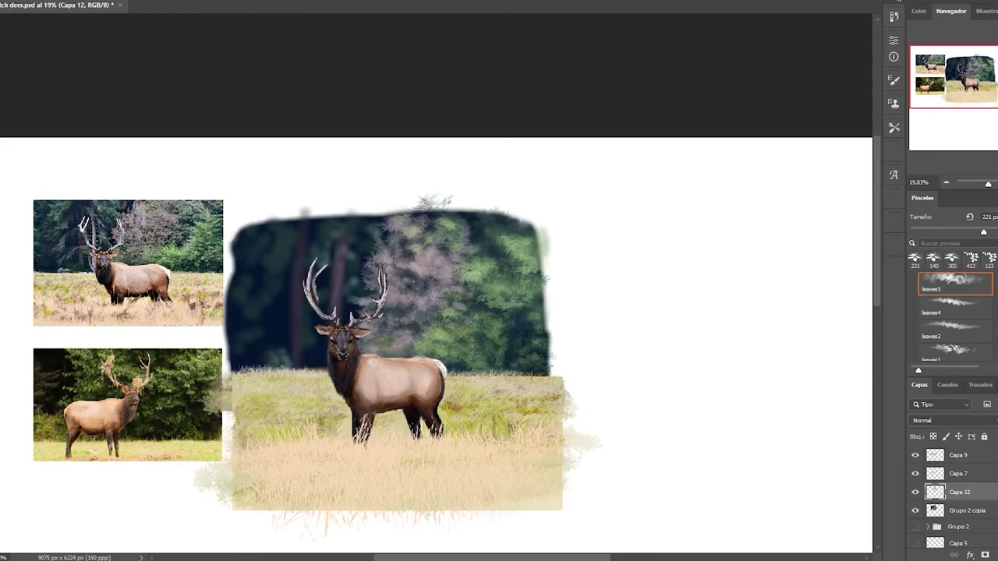
Step: Paint faint leaves at the upper left with a 401 px brush, then around the antlers at 305 px
{"action": "left_click_drag", "start_coordinate": [277, 227], "coordinate": [258, 289]}
{"action": "key", "text": "period"}
{"action": "left_click_drag", "start_coordinate": [249, 241], "coordinate": [288, 292]}
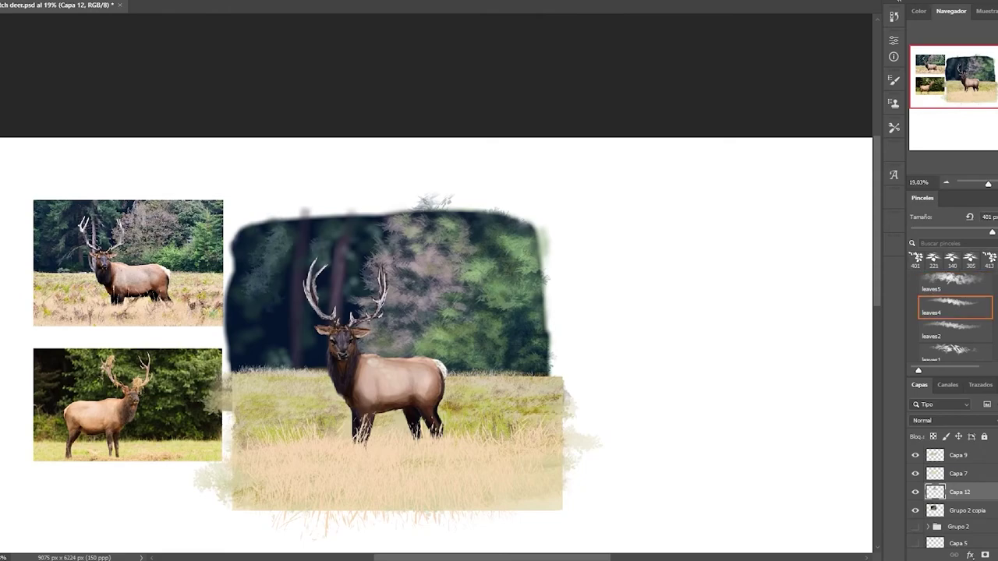
{"action": "key", "text": "period"}
{"action": "left_click_drag", "start_coordinate": [234, 214], "coordinate": [258, 273]}
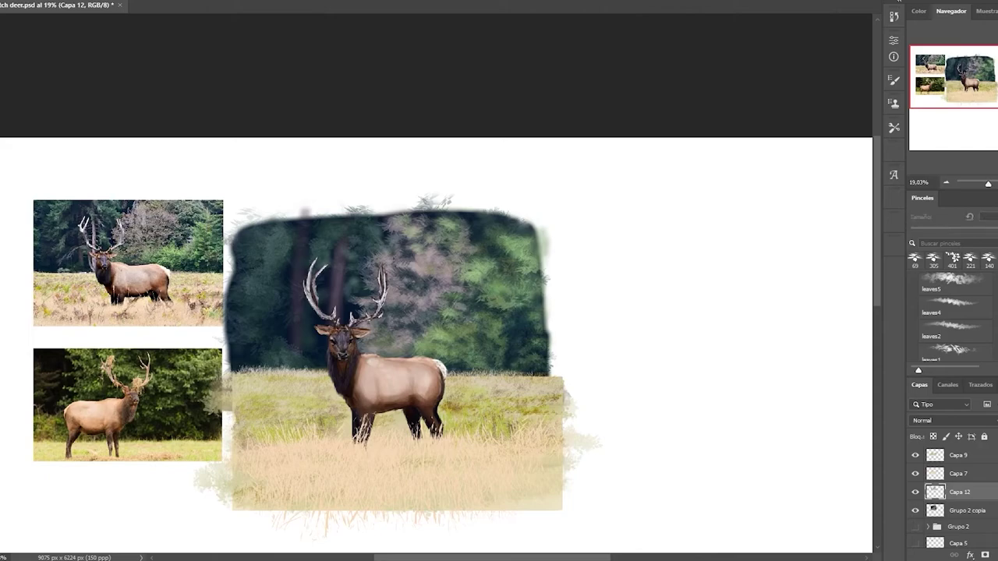
{"action": "key", "text": "comma"}
{"action": "left_click_drag", "start_coordinate": [320, 242], "coordinate": [374, 234]}
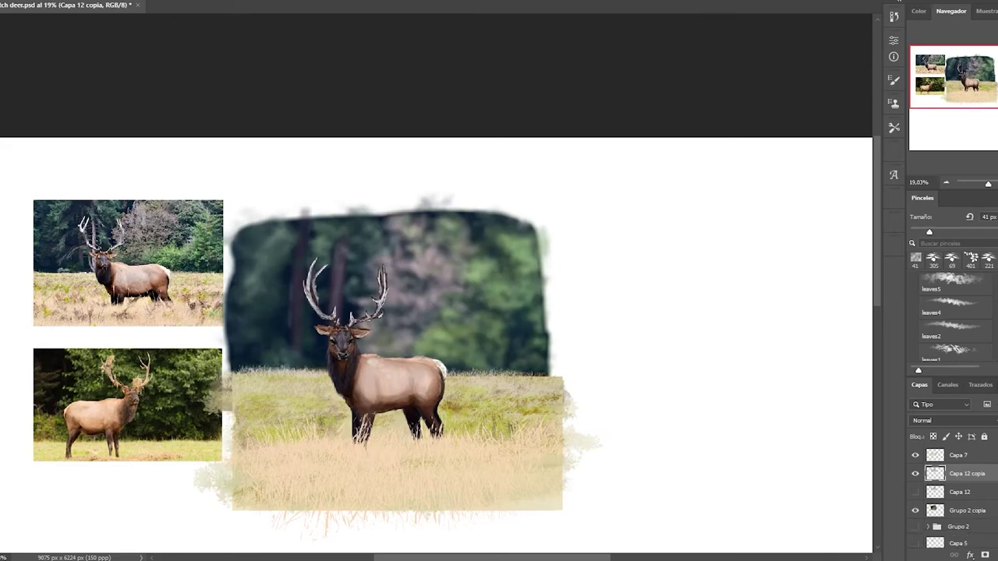
Step: Group the painting layers, then duplicate the grass layer and shift the copy over the elk's legs
{"action": "key", "text": "ctrl+g"}
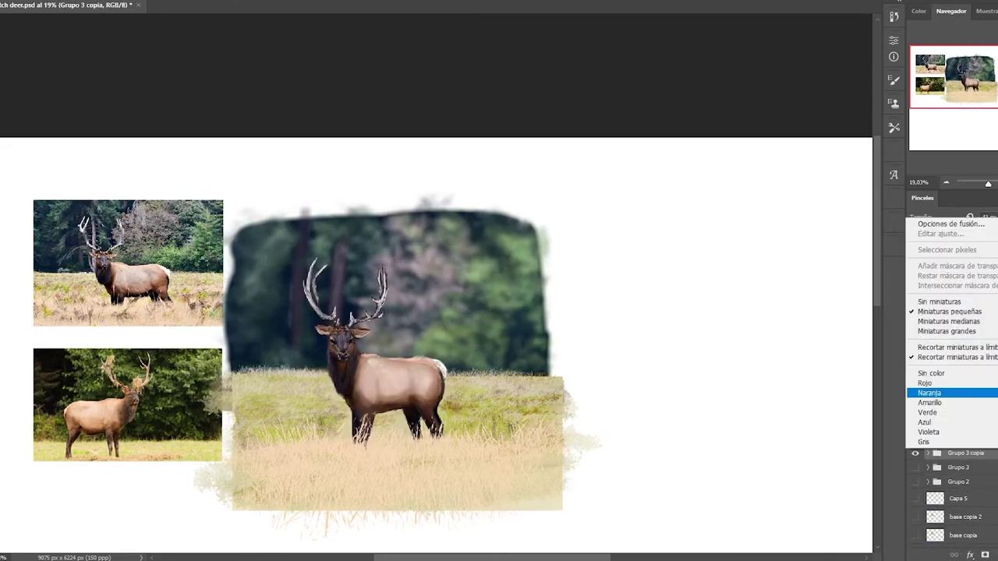
{"action": "left_click_drag", "start_coordinate": [212, 290], "coordinate": [578, 456]}
{"action": "right_click", "coordinate": [497, 408]}
{"action": "key", "text": "Escape"}
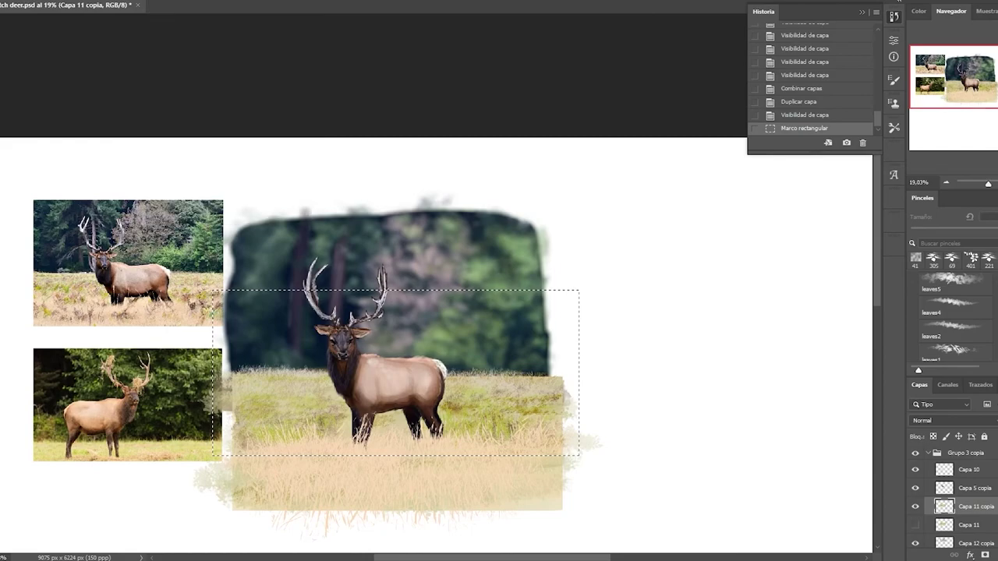
{"action": "left_click_drag", "start_coordinate": [516, 374], "coordinate": [516, 384]}
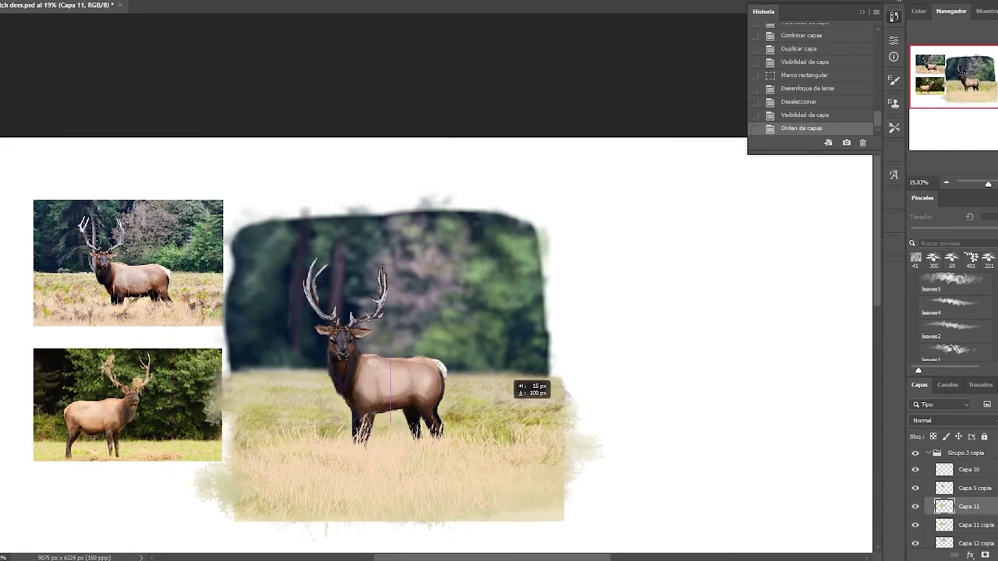
{"action": "key", "text": "ctrl+j"}
{"action": "key", "text": "ctrl+bracketleft"}
{"action": "left_click_drag", "start_coordinate": [491, 468], "coordinate": [490, 457]}
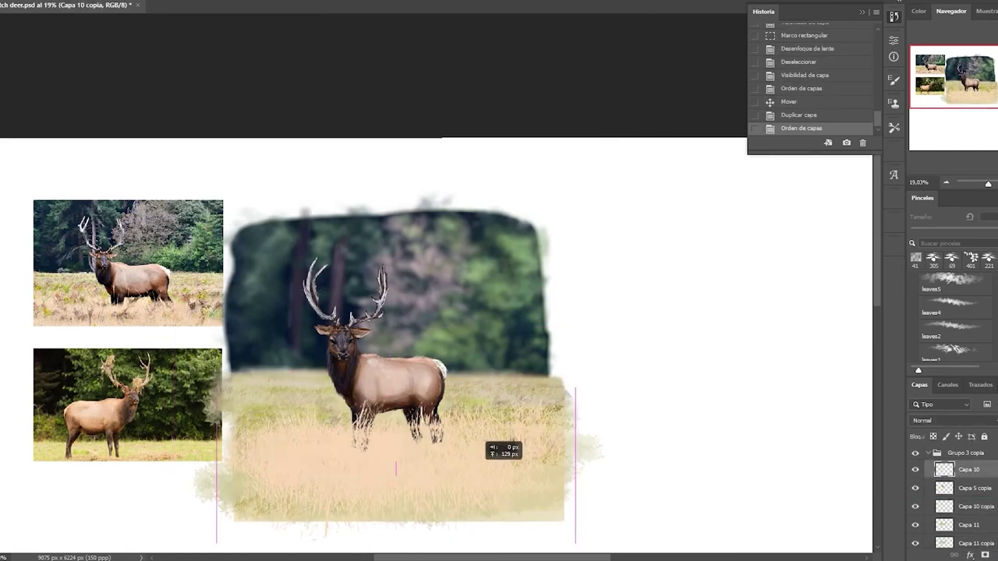
{"action": "key", "text": "ctrl+bracketleft"}
{"action": "key", "text": "ctrl+bracketleft"}
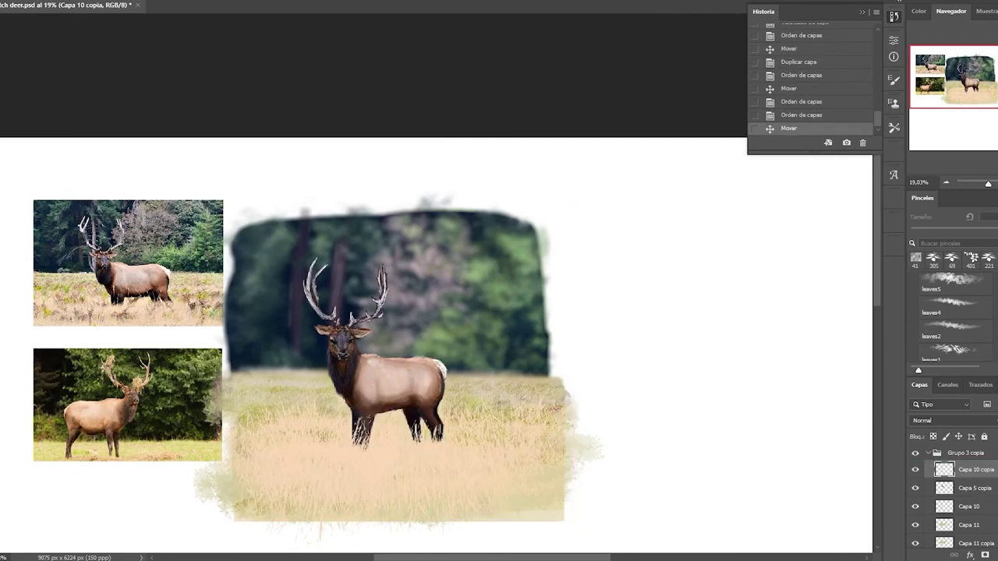
{"action": "left_click_drag", "start_coordinate": [562, 386], "coordinate": [561, 382]}
Step: Transform the grass copy, darken the grass with Levels at 65, and add a new empty layer
{"action": "key", "text": "ctrl+t"}
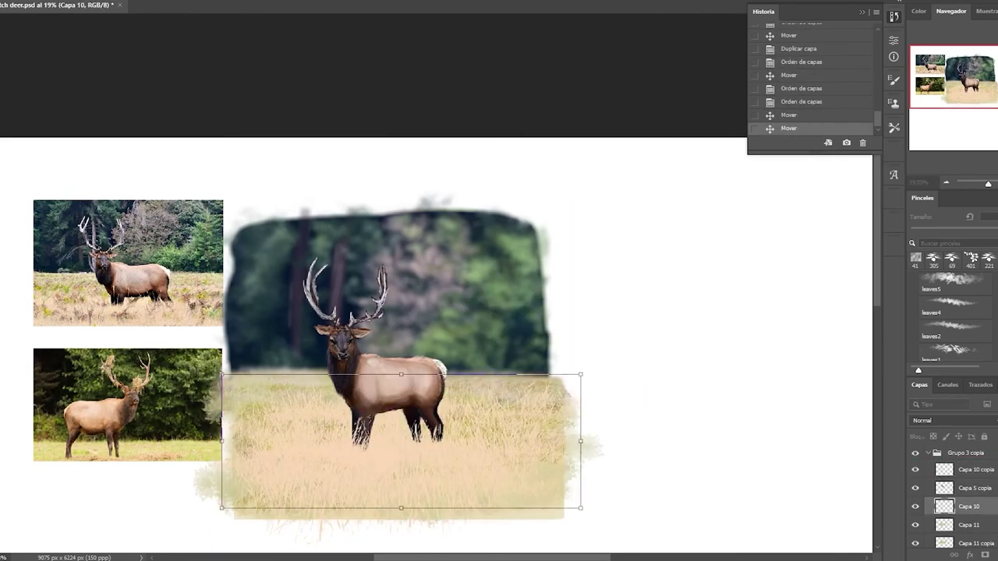
{"action": "key", "text": "Return"}
{"action": "key", "text": "ctrl+l"}
{"action": "type", "text": "65"}
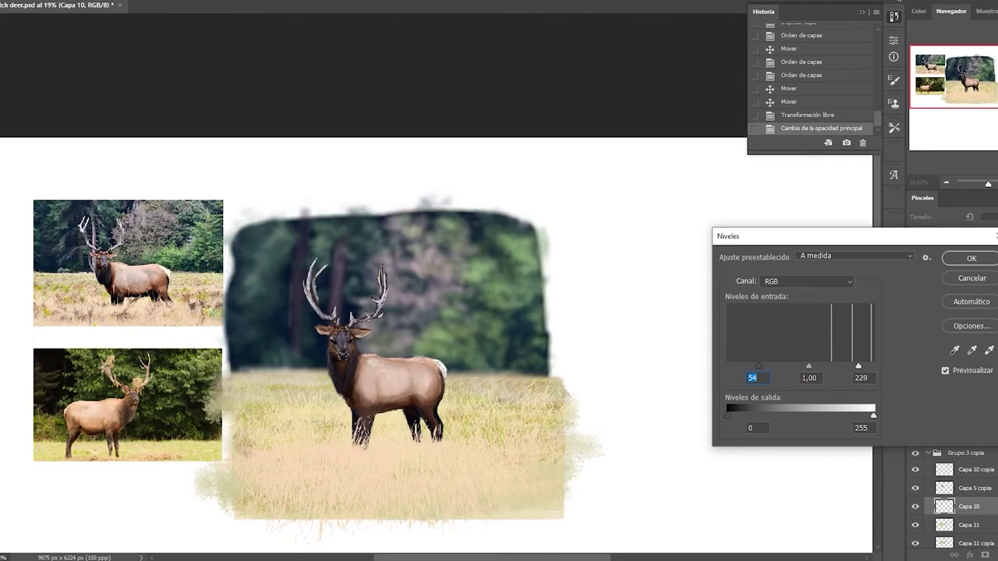
{"action": "key", "text": "Return"}
{"action": "left_click", "coordinate": [967, 470]}
{"action": "key", "text": "ctrl+alt+l"}
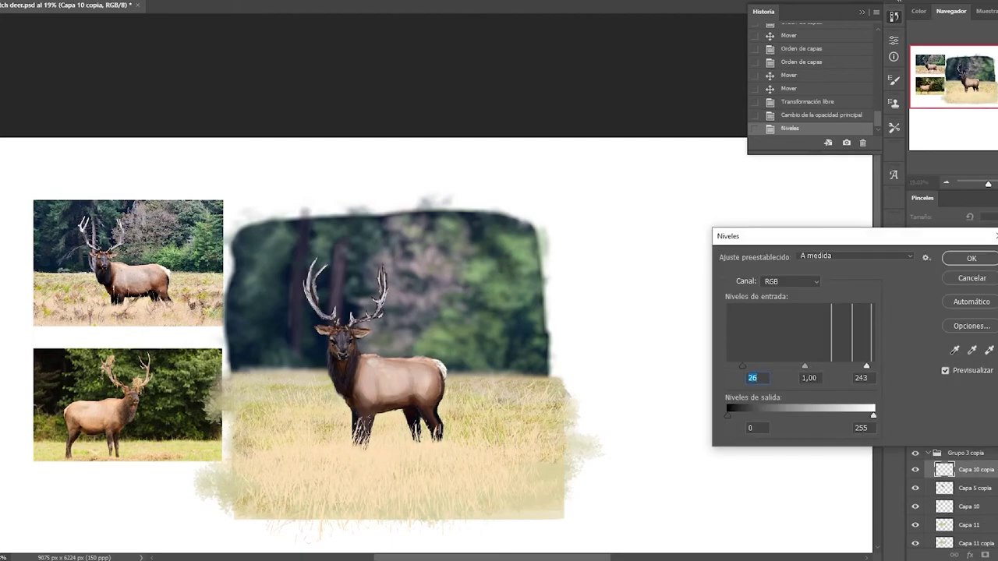
{"action": "key", "text": "Return"}
{"action": "key", "text": "ctrl+shift+alt+n"}
{"action": "left_click", "coordinate": [955, 351]}
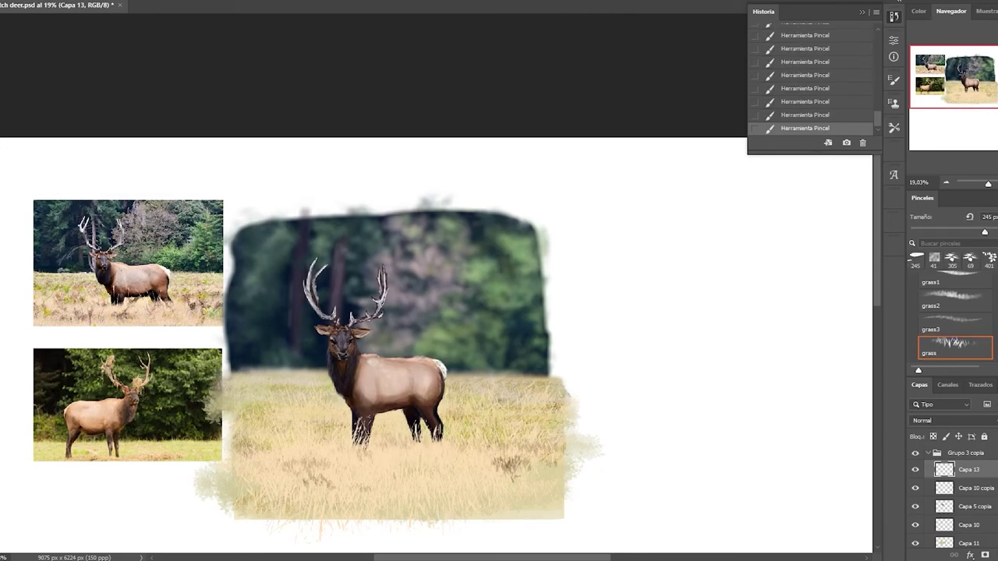
Step: Stamp grass tufts and dark plant3/grass3 clumps across the meadow and near the elk's feet
{"action": "key", "text": "v"}
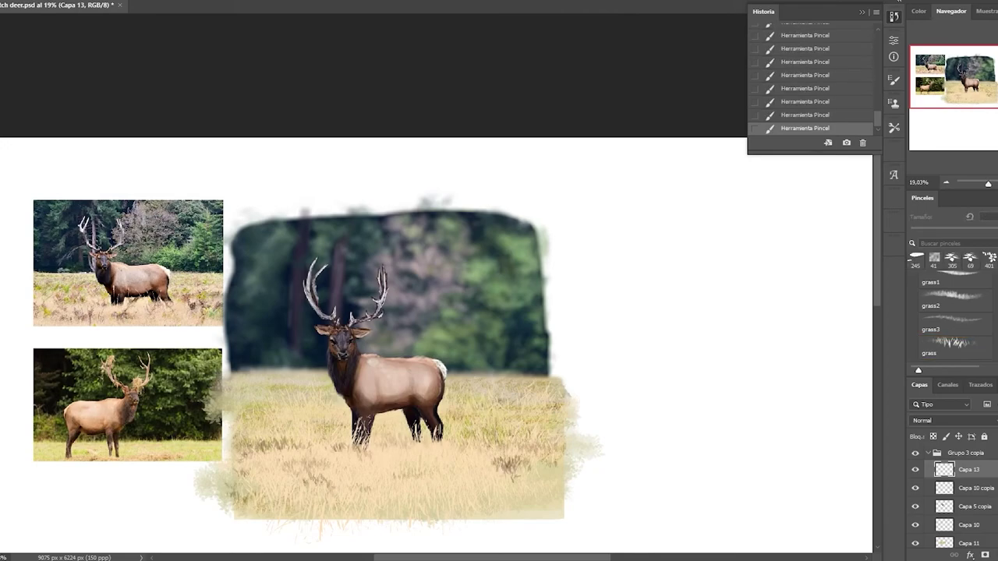
{"action": "key", "text": "period"}
{"action": "key", "text": "period"}
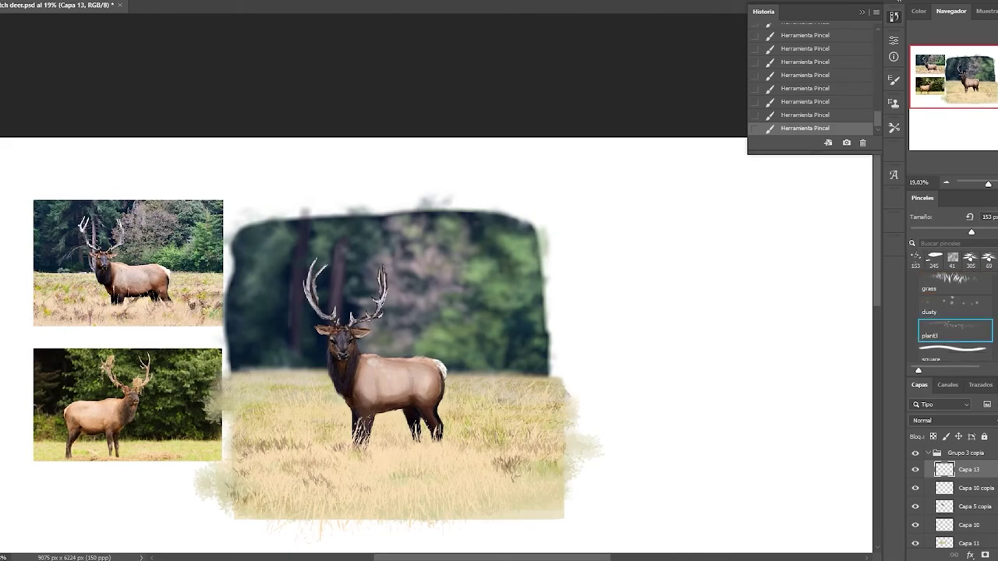
{"action": "key", "text": "b"}
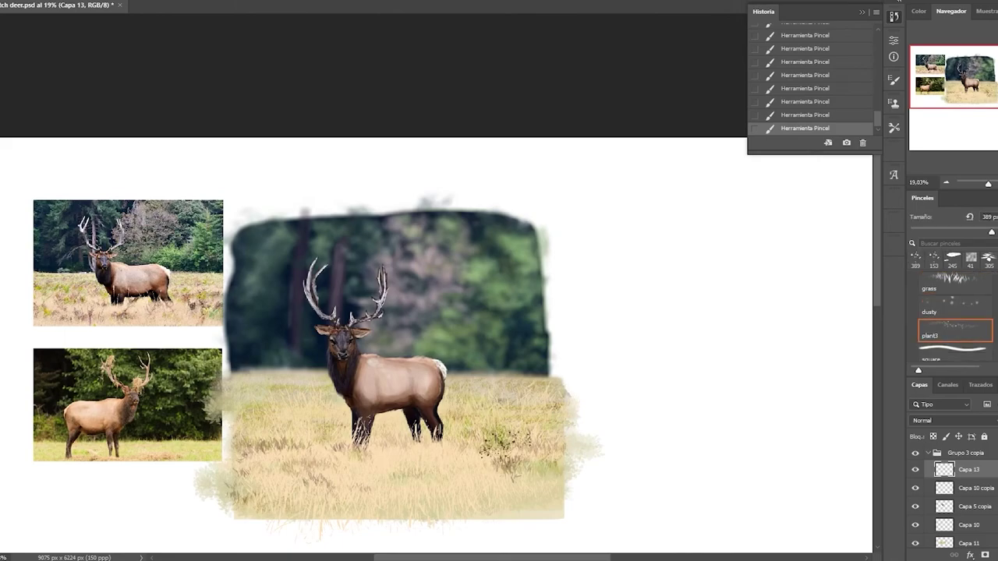
{"action": "key", "text": "comma"}
{"action": "key", "text": "comma"}
{"action": "key", "text": "comma"}
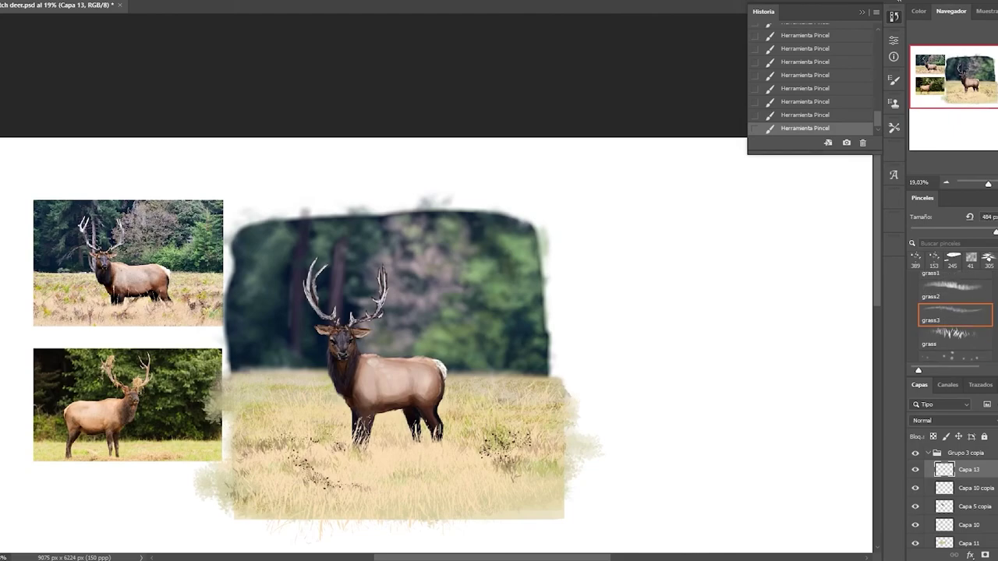
{"action": "left_click", "coordinate": [520, 464]}
{"action": "left_click", "coordinate": [304, 474]}
{"action": "left_click", "coordinate": [287, 411]}
{"action": "left_click", "coordinate": [520, 399]}
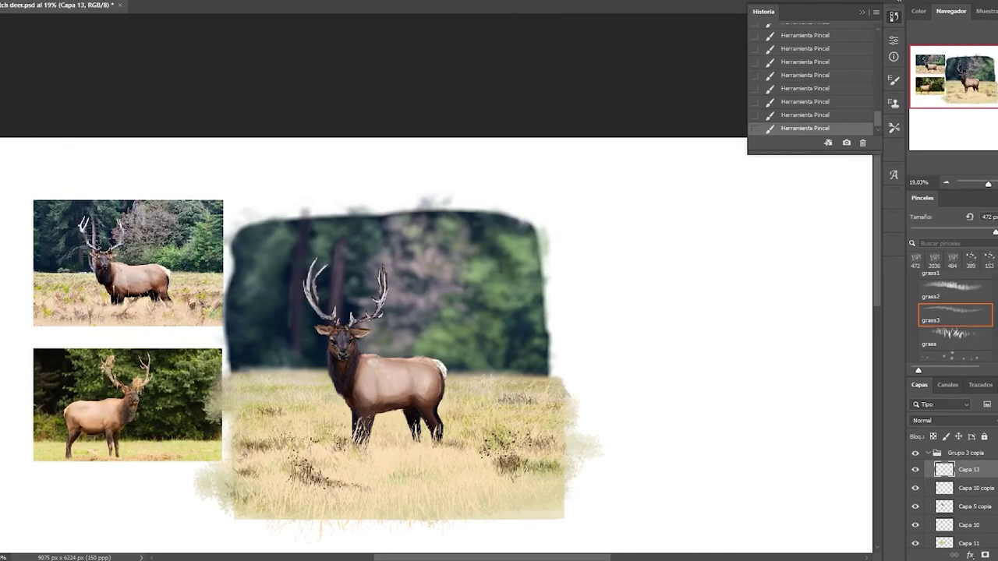
Step: Toggle the painting group's visibility to compare, then duplicate it as 'Grupo 3 copia 2'
{"action": "left_click", "coordinate": [915, 453]}
{"action": "left_click", "coordinate": [915, 453]}
{"action": "key", "text": "ctrl+j"}
{"action": "right_click", "coordinate": [967, 453]}
Step: Merge the duplicated group into one layer, apply Levels, and reopen Levels on Capa 5 copia
{"action": "key", "text": "Escape"}
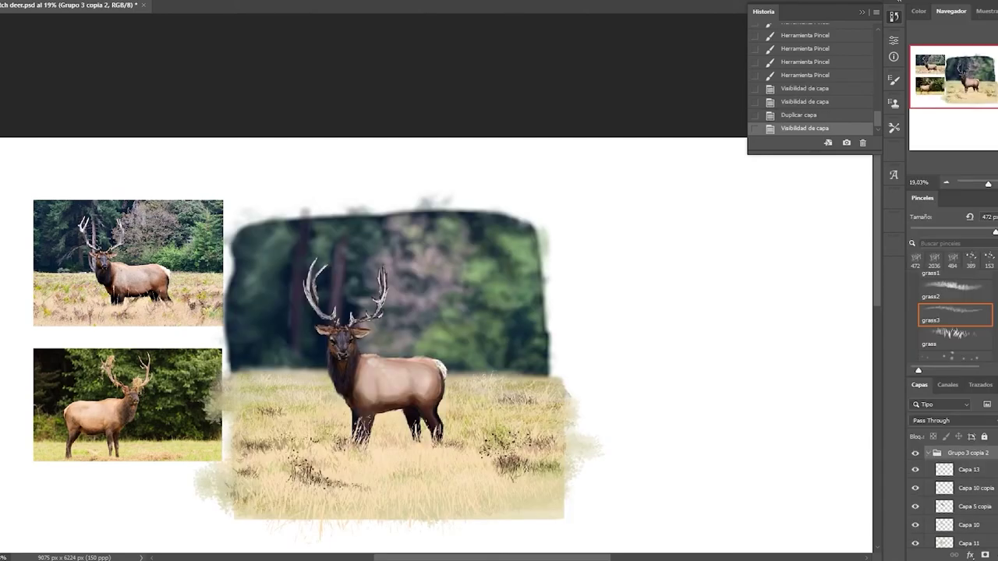
{"action": "key", "text": "ctrl+e"}
{"action": "key", "text": "ctrl+l"}
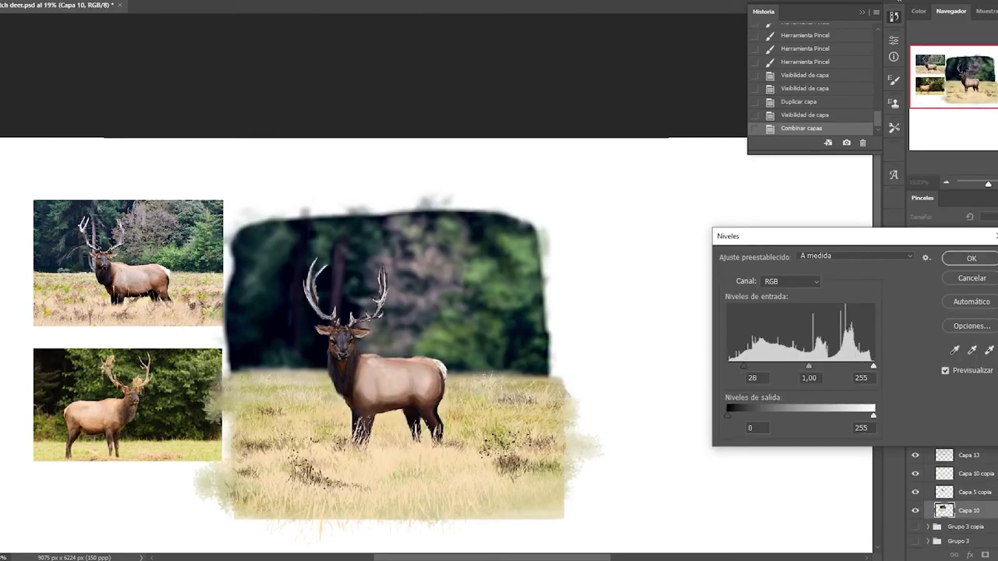
{"action": "key", "text": "Return"}
{"action": "left_click", "coordinate": [966, 492]}
{"action": "key", "text": "ctrl+l"}
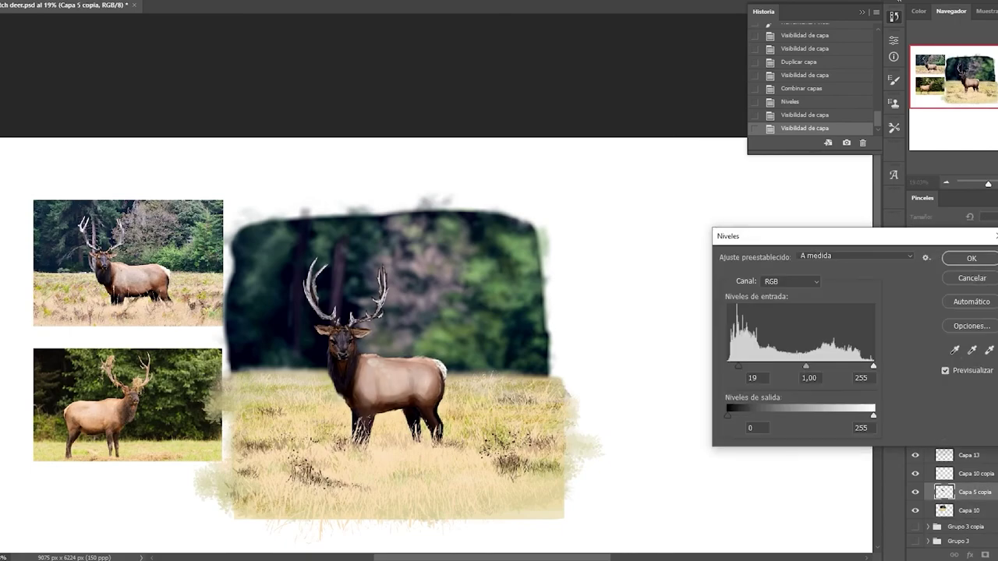